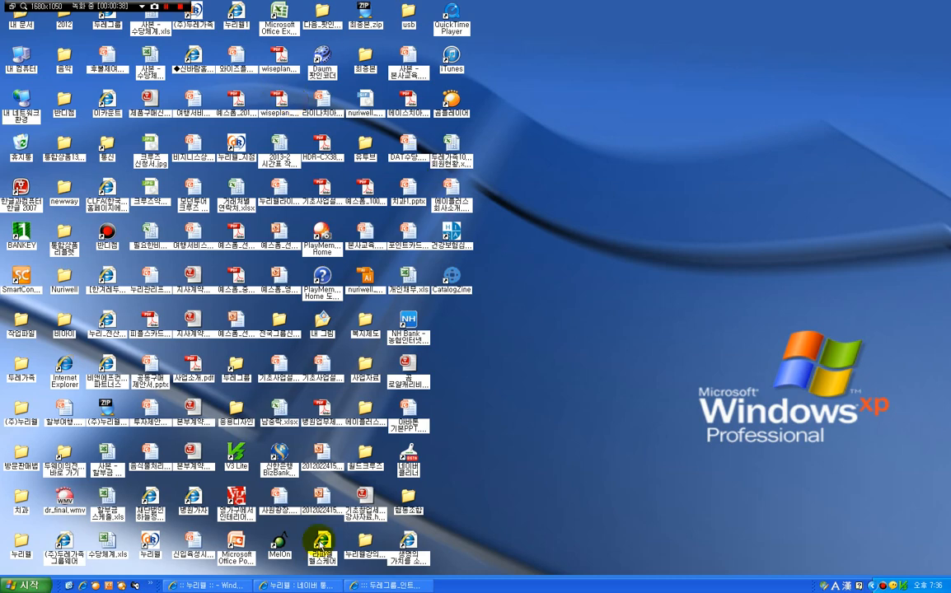
Bring up the Nuriwell Life home page, minimizing the NAVER search results for 누리웰 along the way
double_click(334, 546)
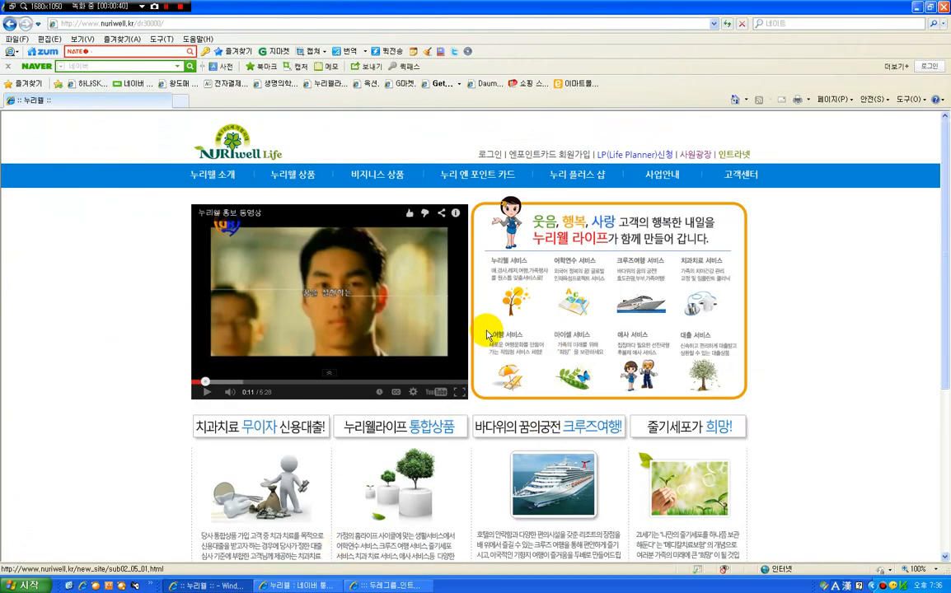
click(917, 7)
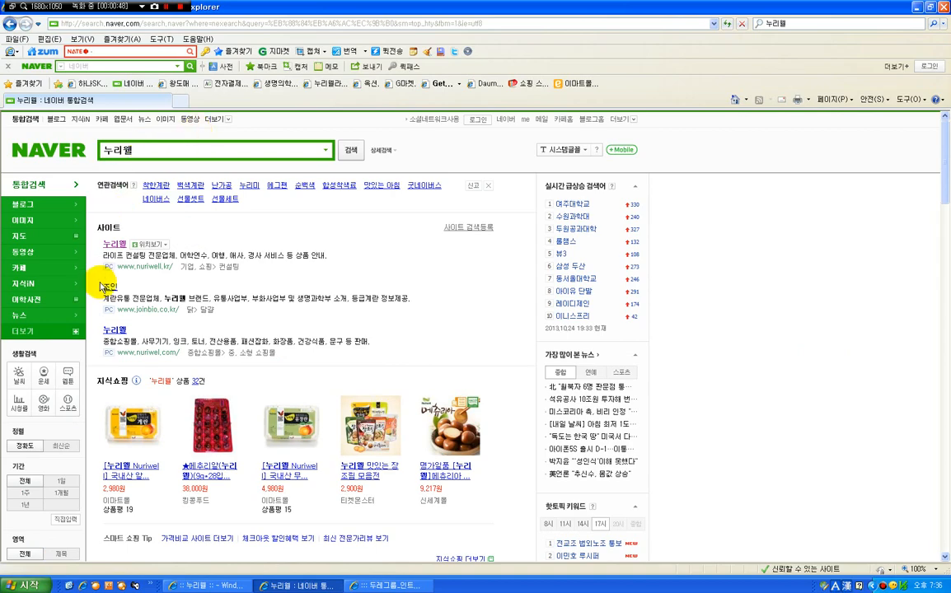
click(916, 6)
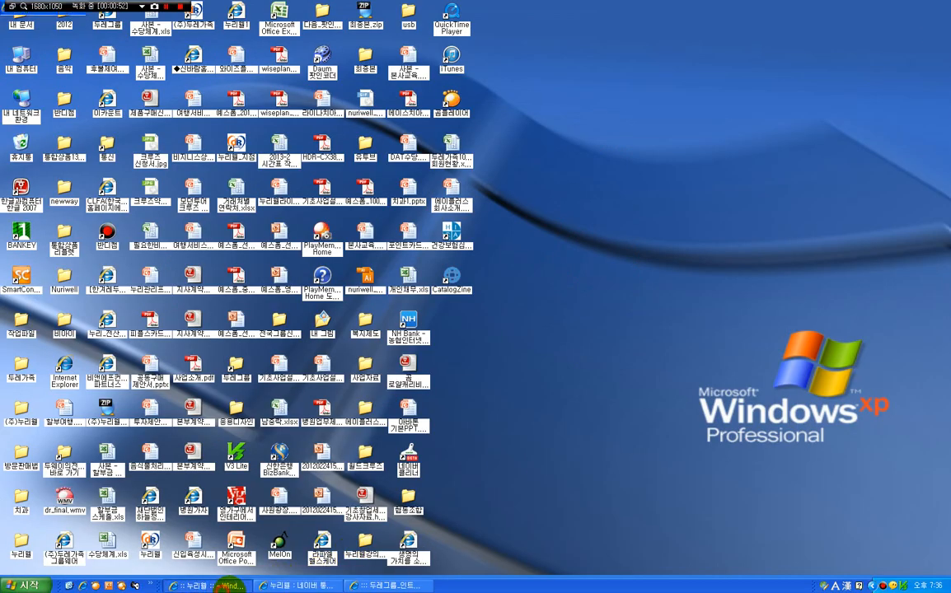
click(211, 585)
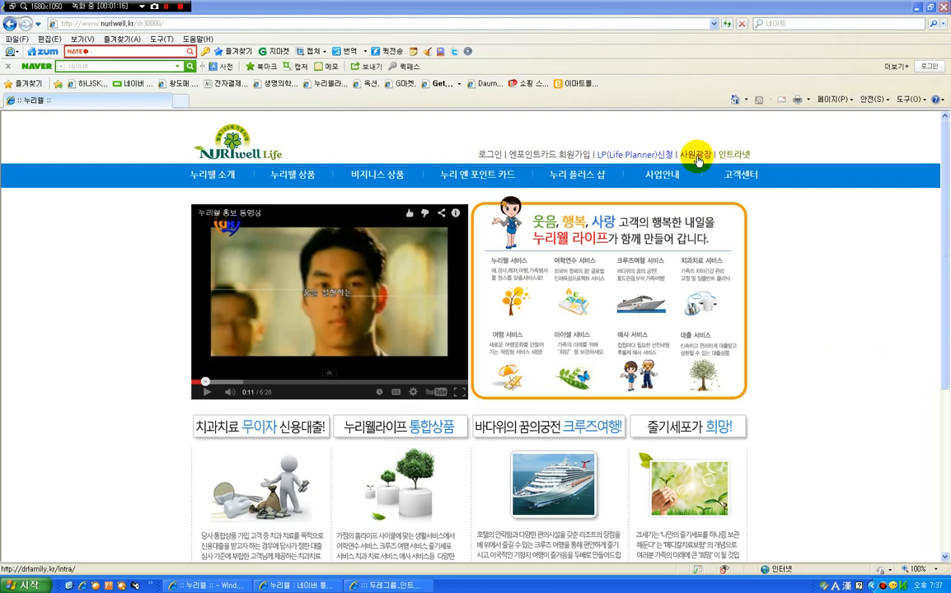
Log in to the 두레그룹 intranet with the LP account's ID and password and close the cruise promotion pop-up
click(387, 586)
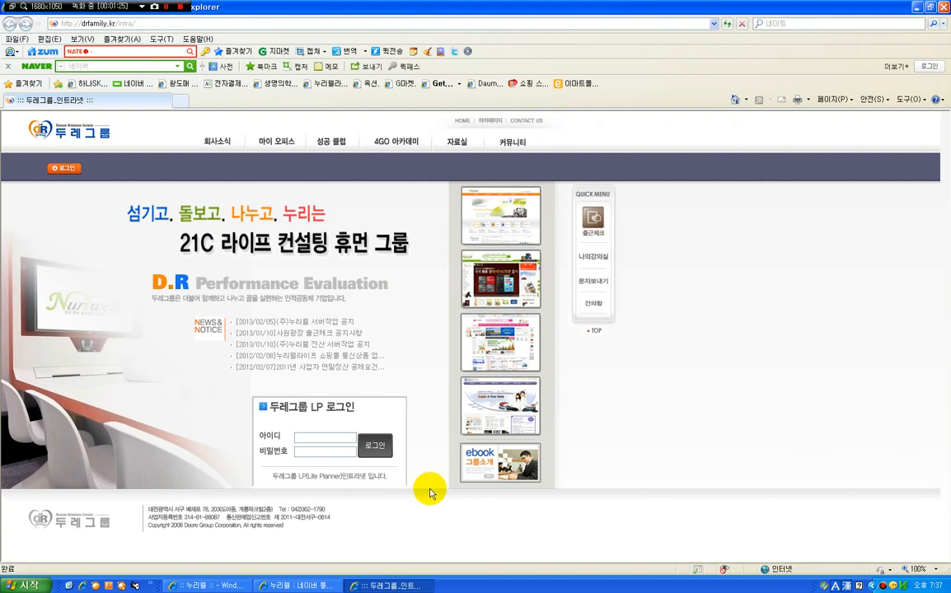
click(310, 437)
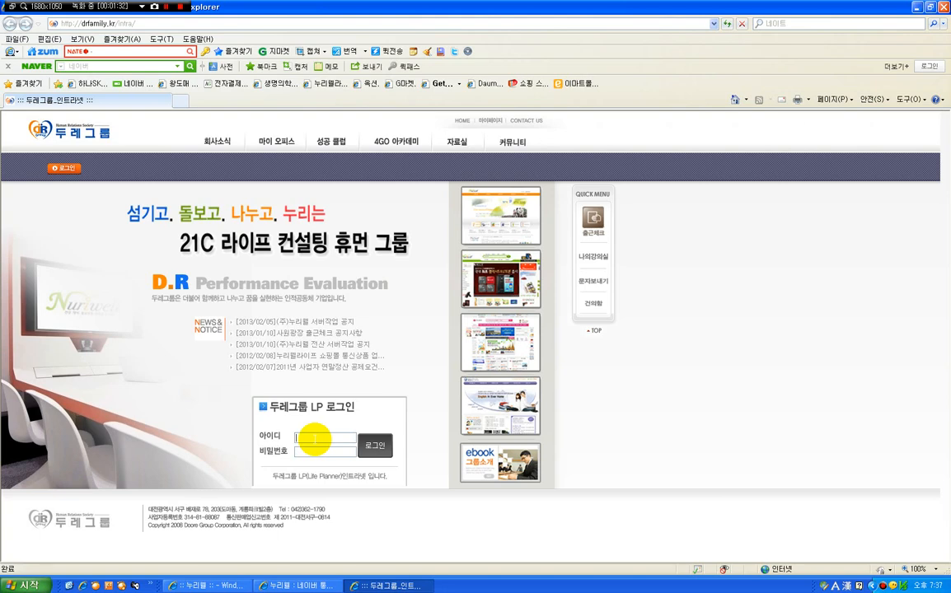
text(에)
text(r30)
text(c00)
key(Tab)
text(******)
key(Return)
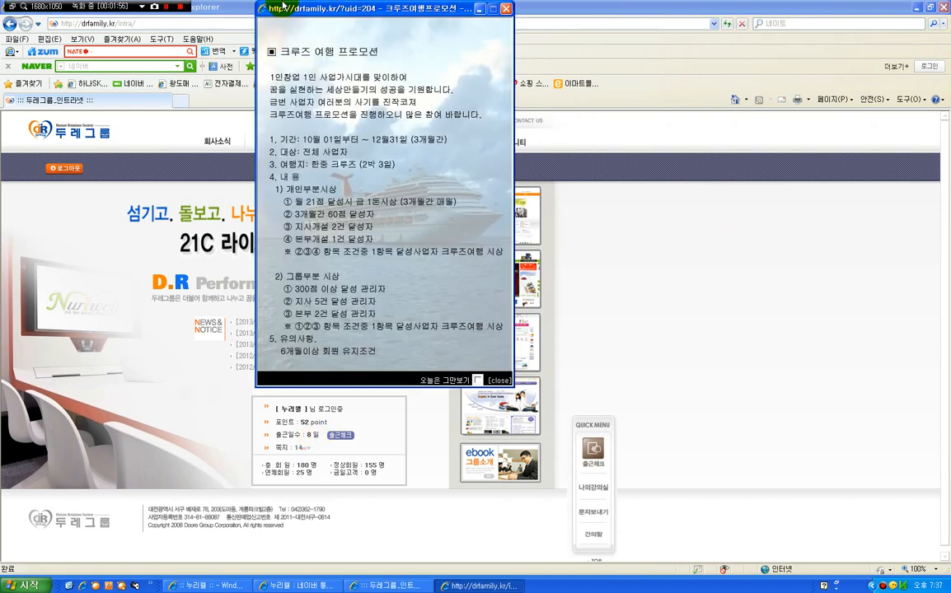
click(166, 8)
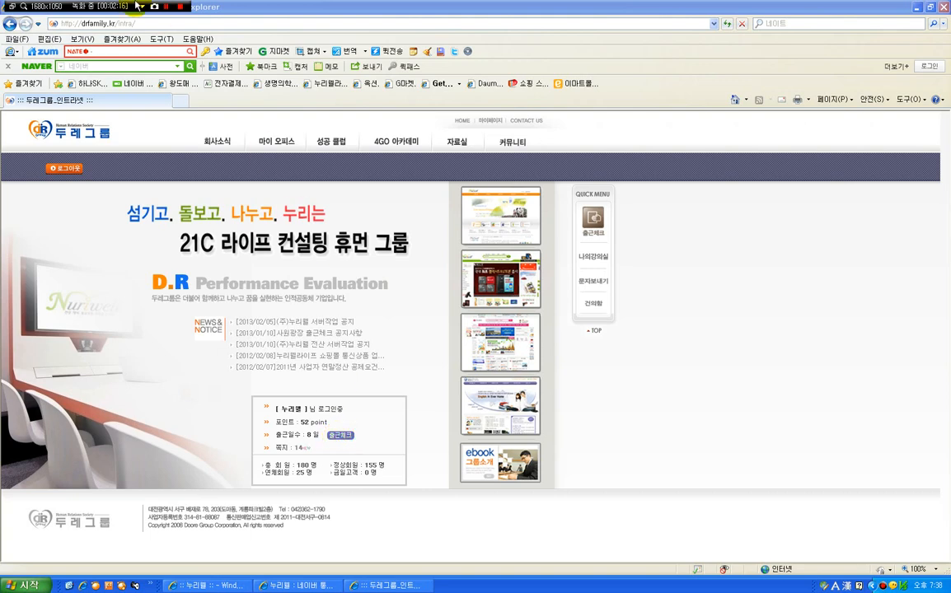
Register the attendance check (출근체크) for 24 October 2013 in the attendance calendar and confirm it
click(344, 437)
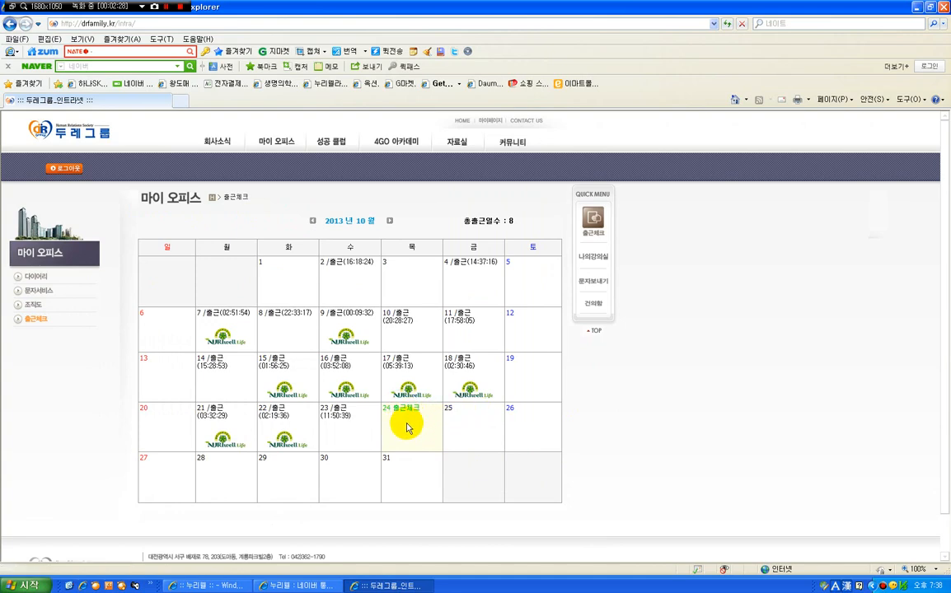
click(407, 408)
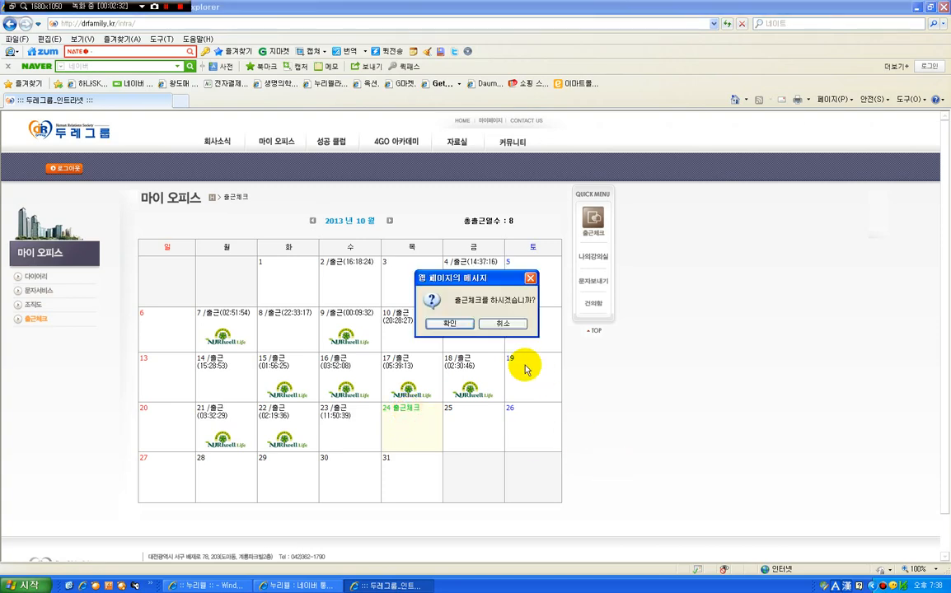
click(460, 327)
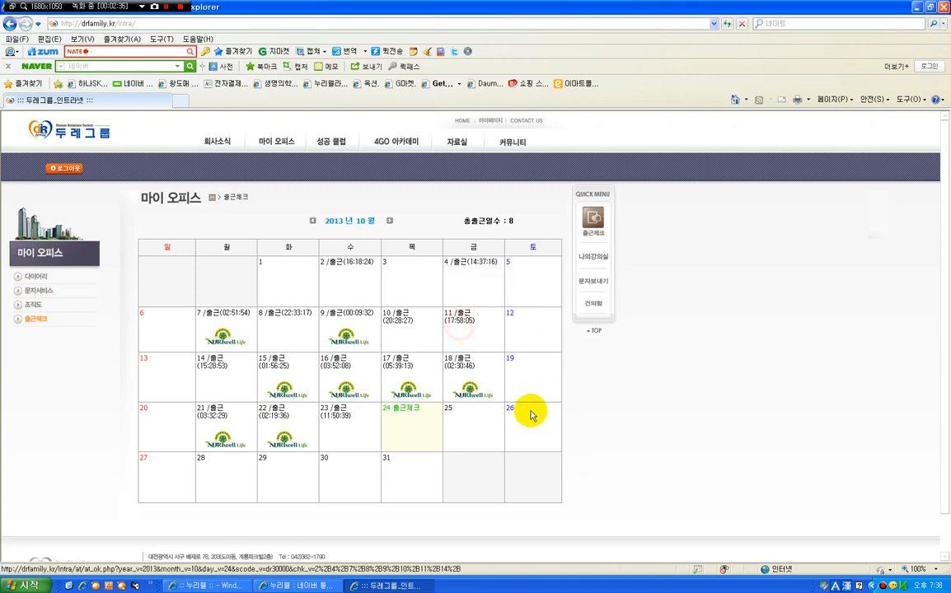
click(484, 324)
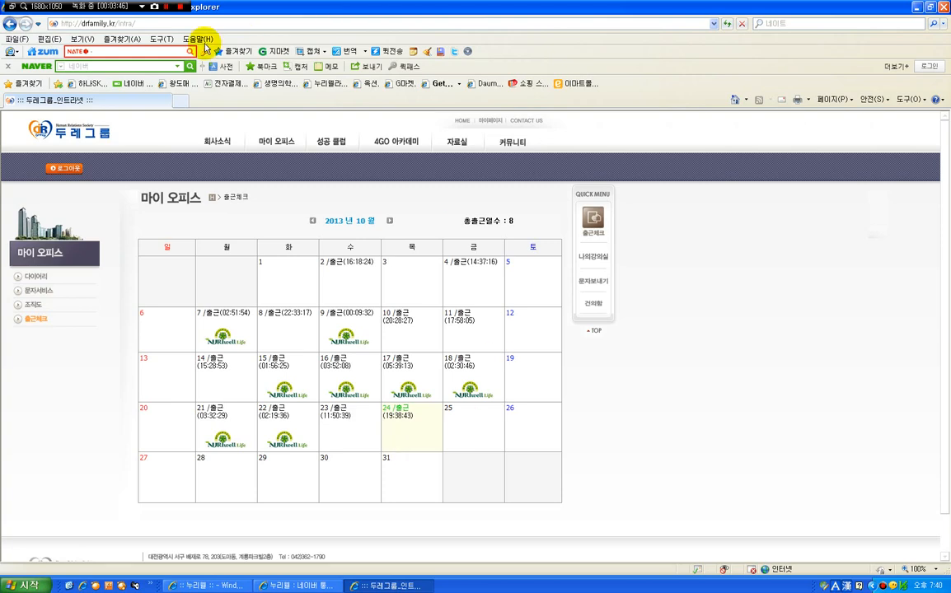
click(166, 8)
click(166, 7)
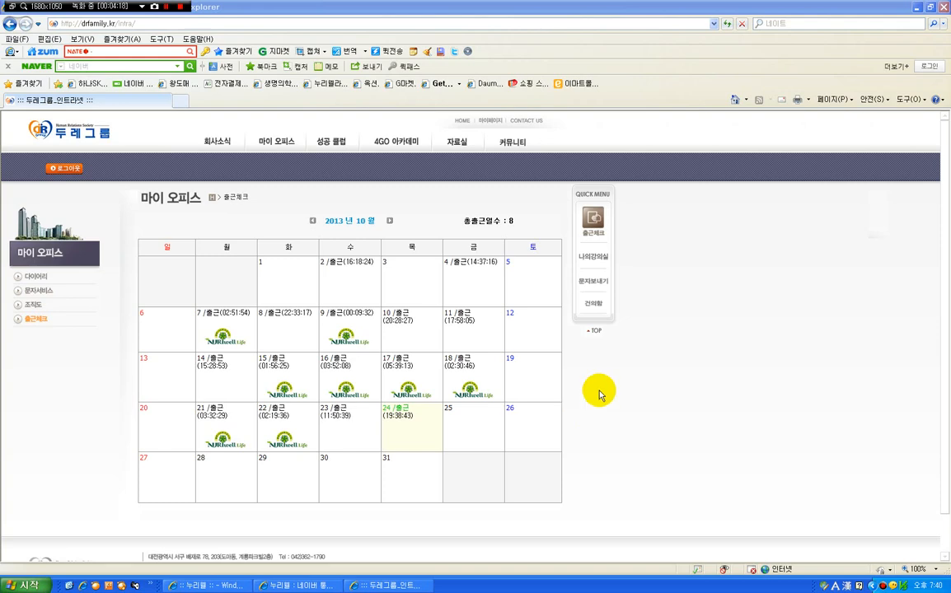
Return to the intranet home page and view the 공지사항 and 프로모션 정보 boards under 회사소식
click(106, 145)
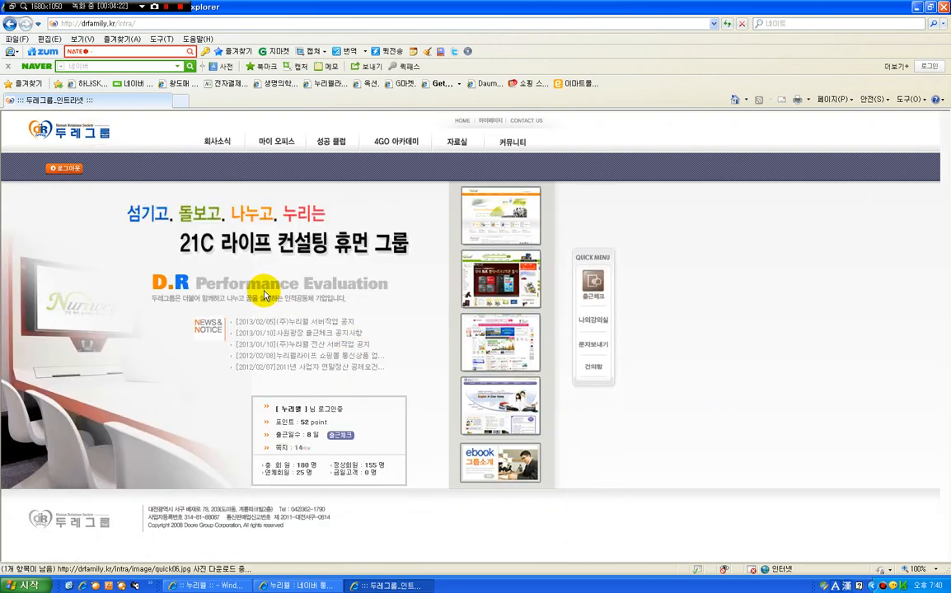
mouse_move(234, 143)
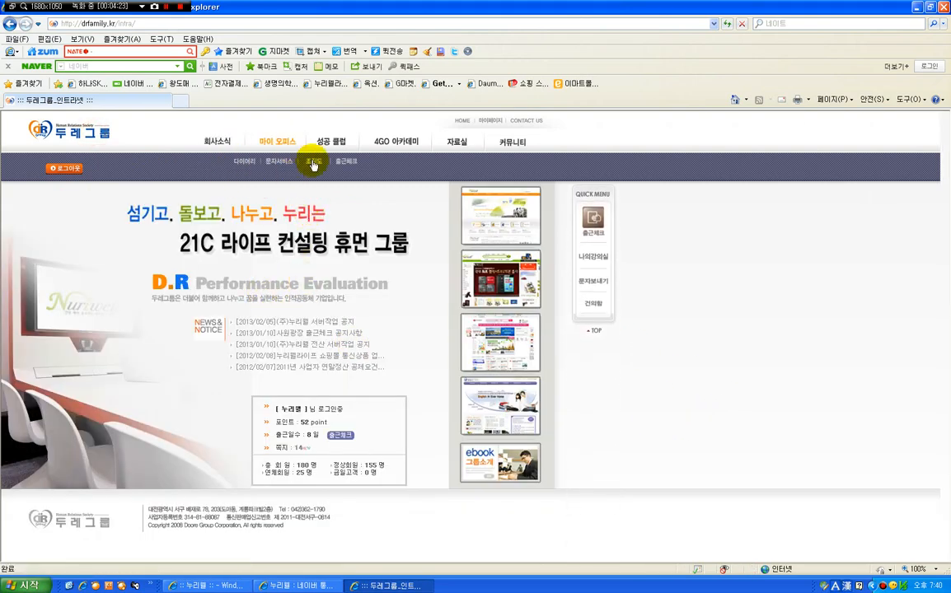
mouse_move(334, 155)
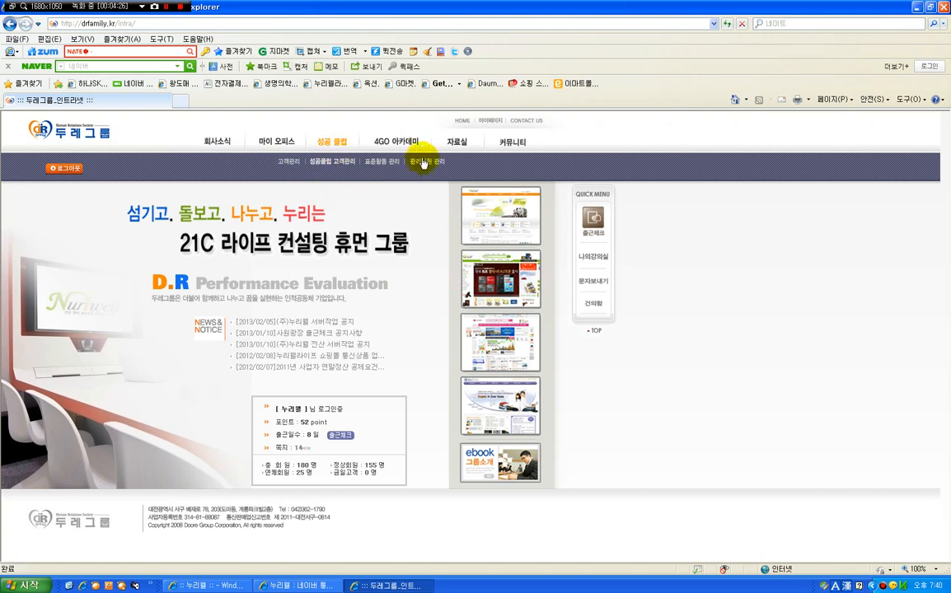
mouse_move(466, 145)
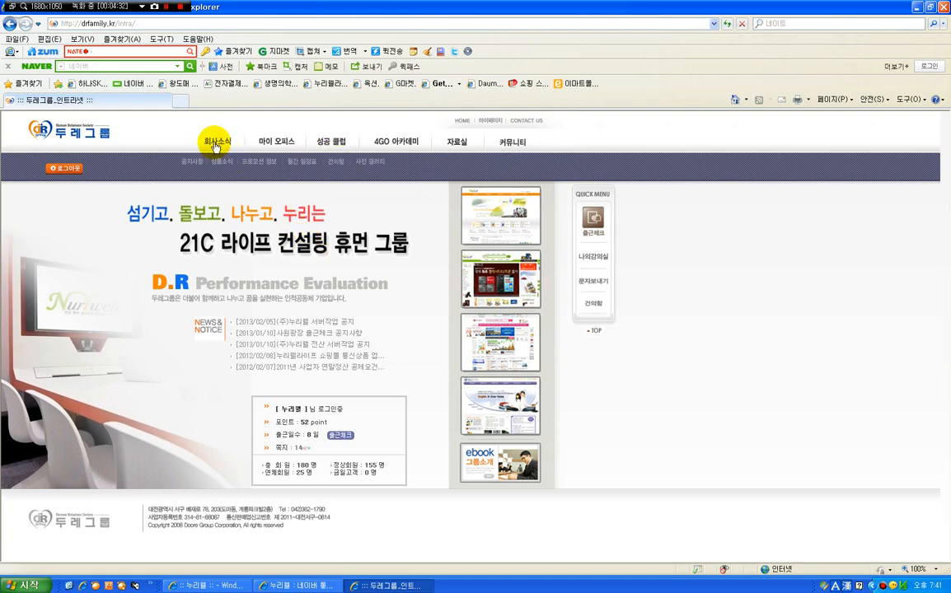
click(202, 331)
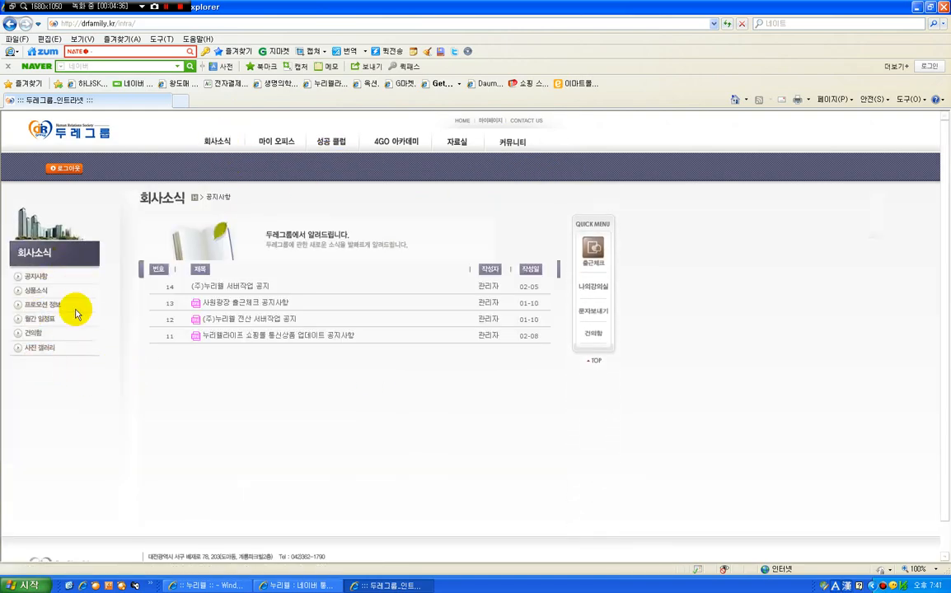
click(40, 279)
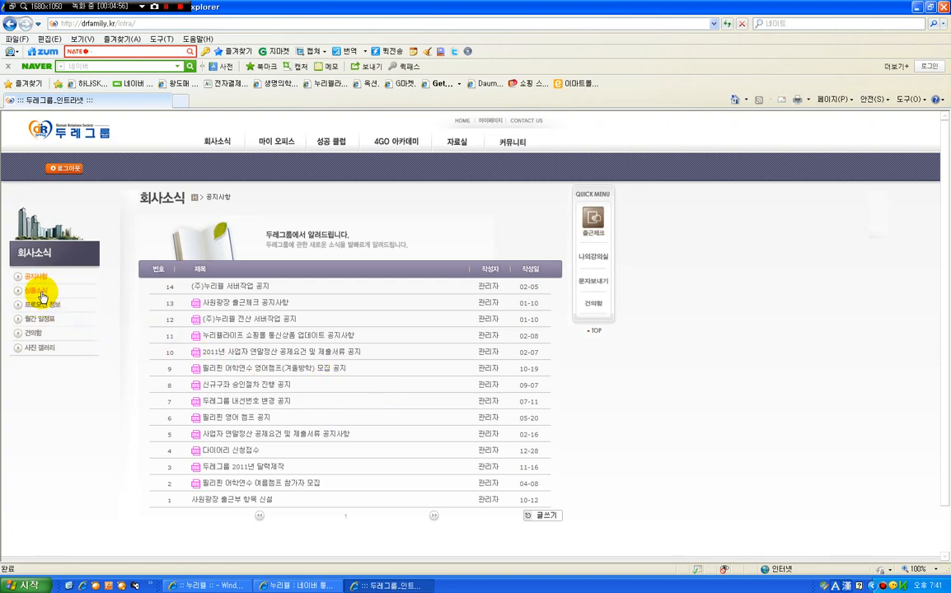
click(43, 304)
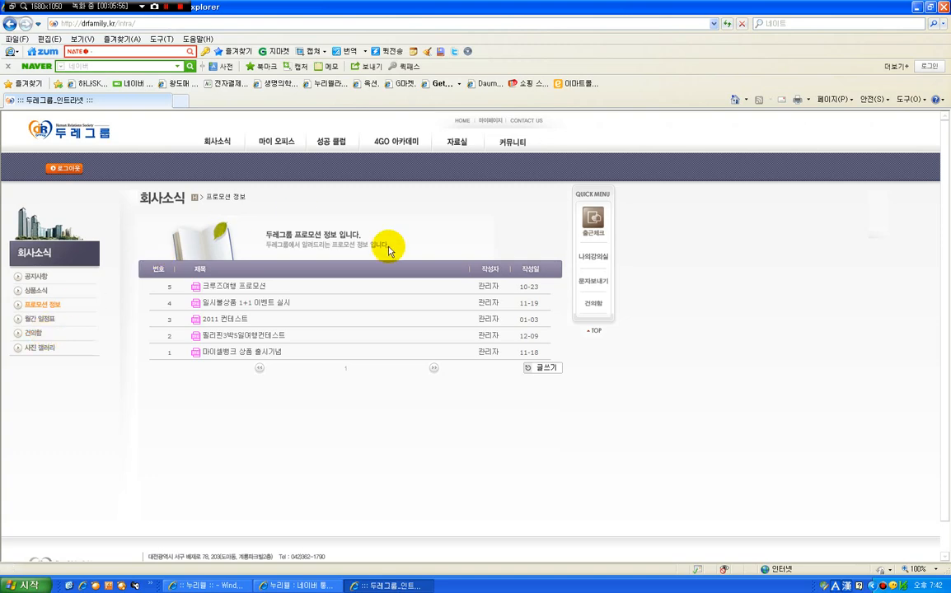
Open a new schedule entry for 24 October 2013 in the 마이 오피스 diary
mouse_move(281, 147)
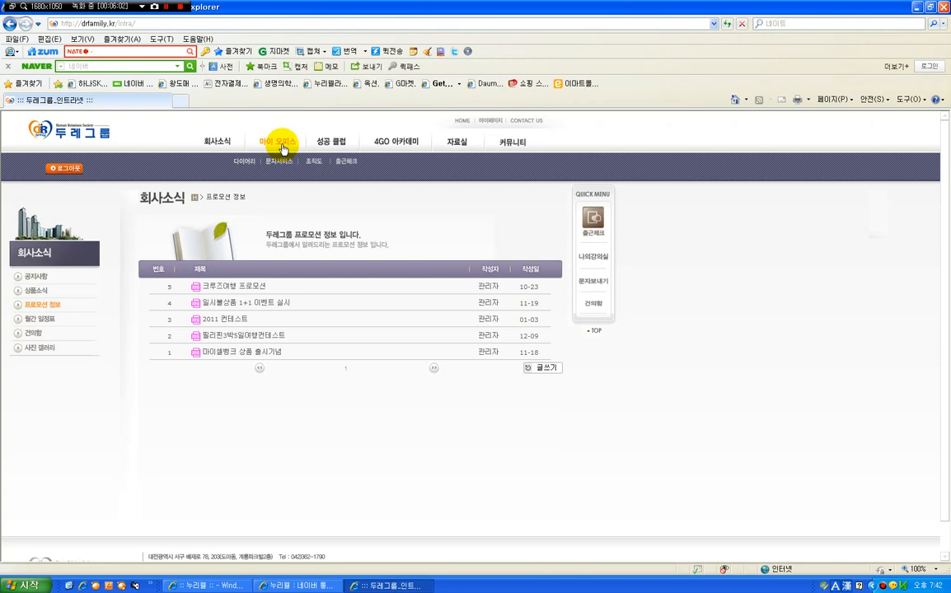
click(282, 145)
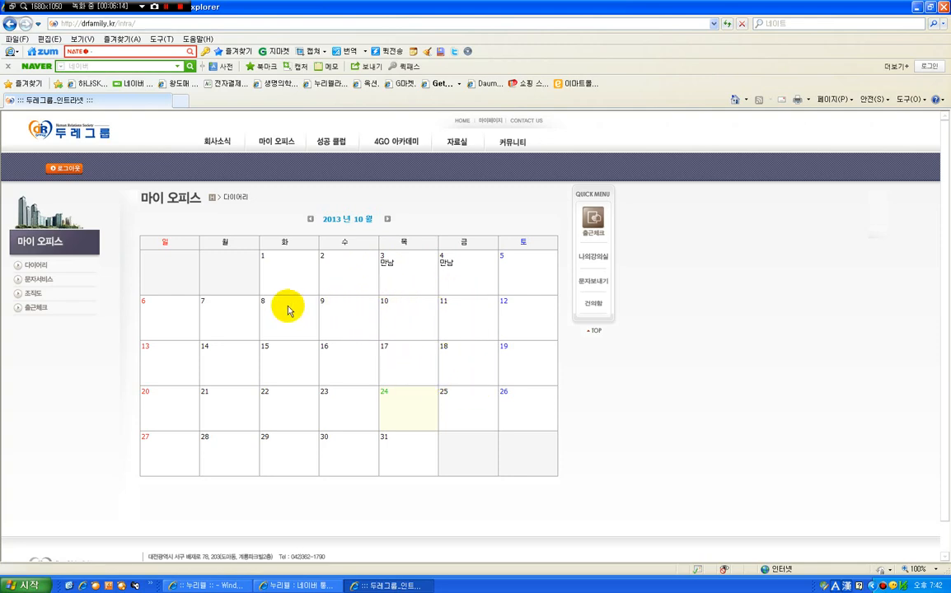
click(386, 393)
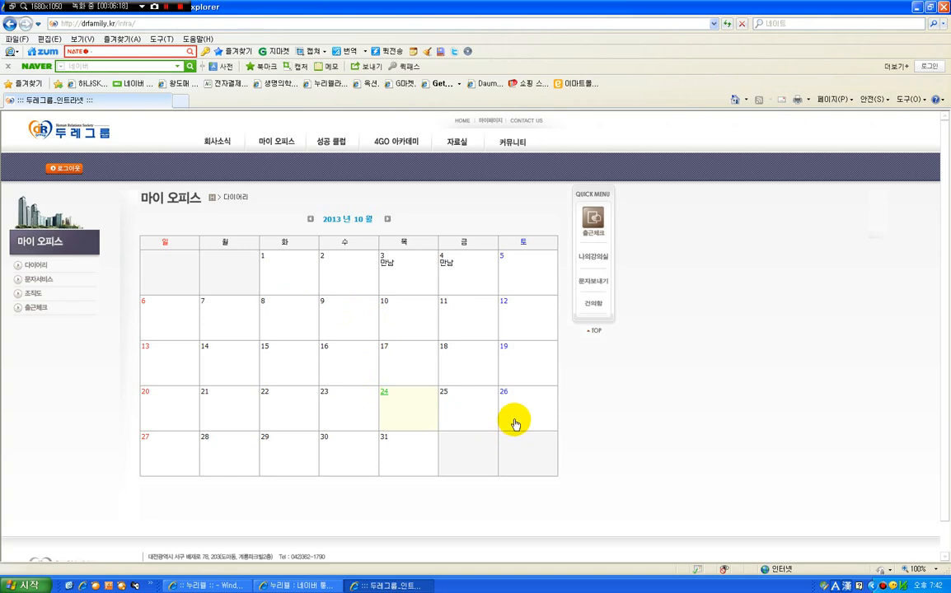
click(397, 302)
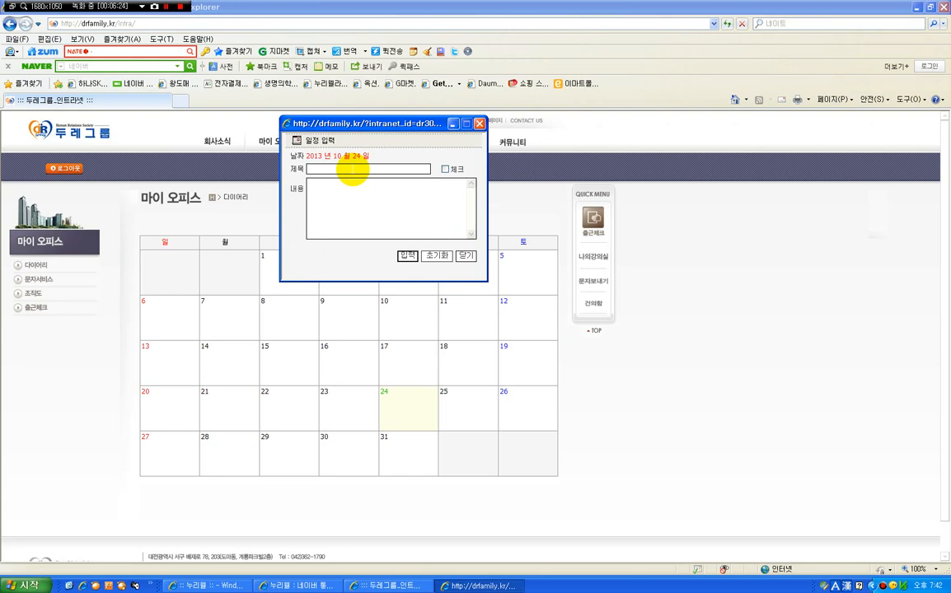
Title the schedule entry with the contact's name followed by "만남" and write "2시에 만나서" as its content
click(354, 168)
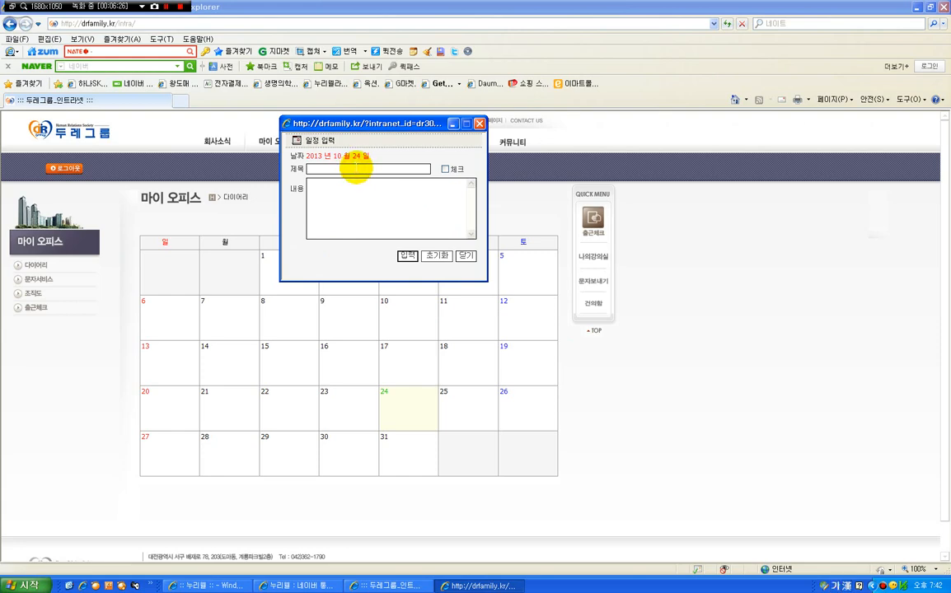
text(홍길)
text(동 만나)
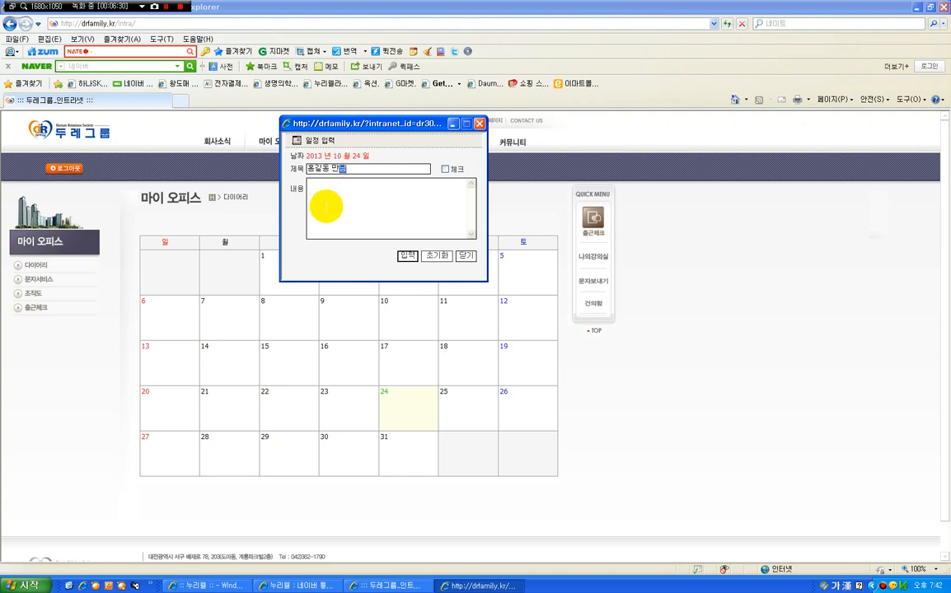
click(338, 196)
text(2시에 만나)
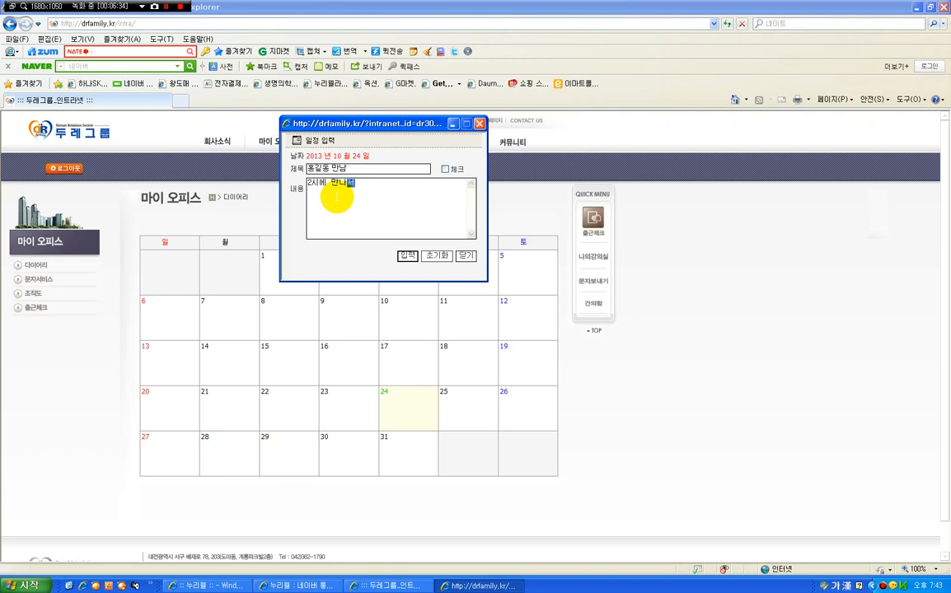
text(서)
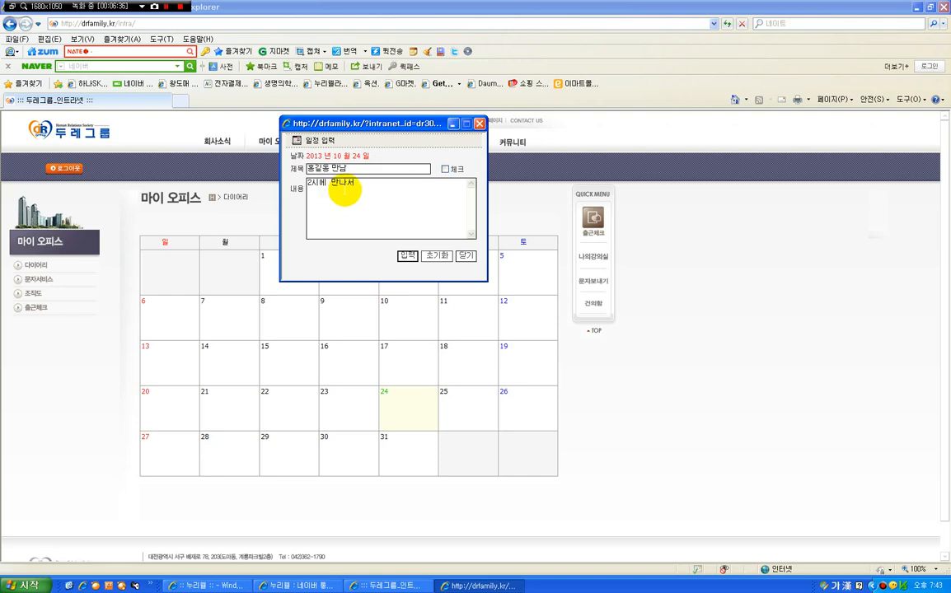
Submit the schedule entry and reopen the 다이어리 calendar in 마이 오피스 to check it
click(408, 257)
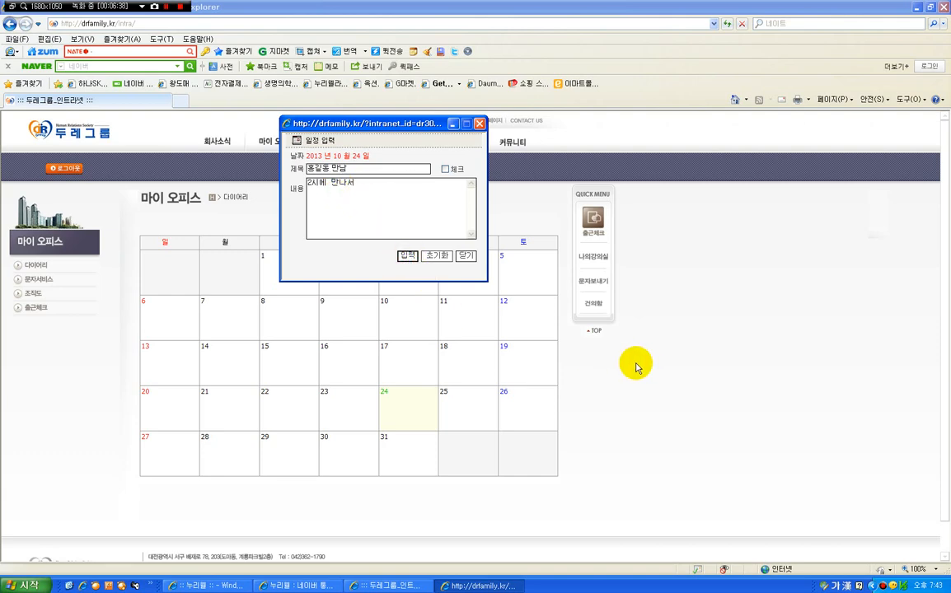
click(384, 303)
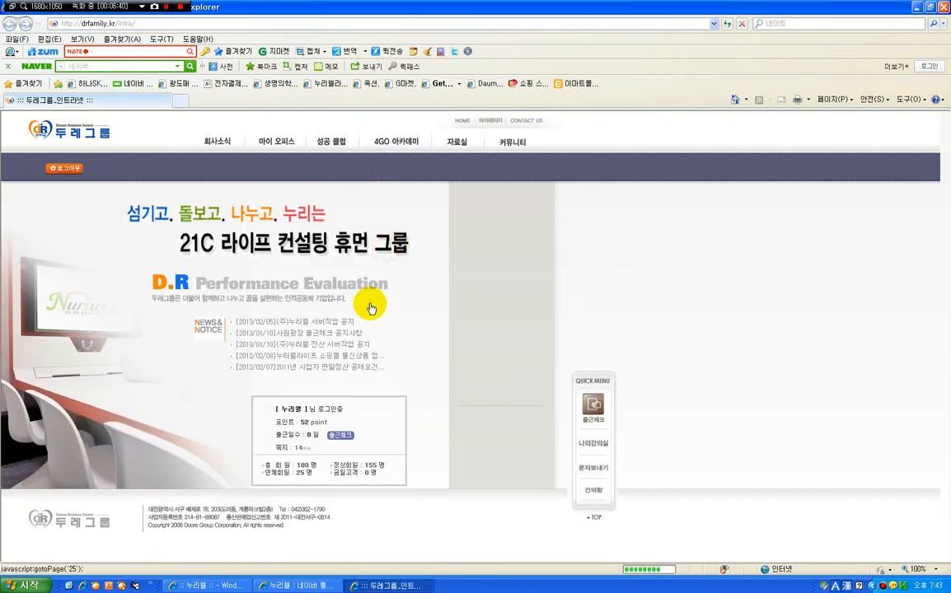
click(275, 136)
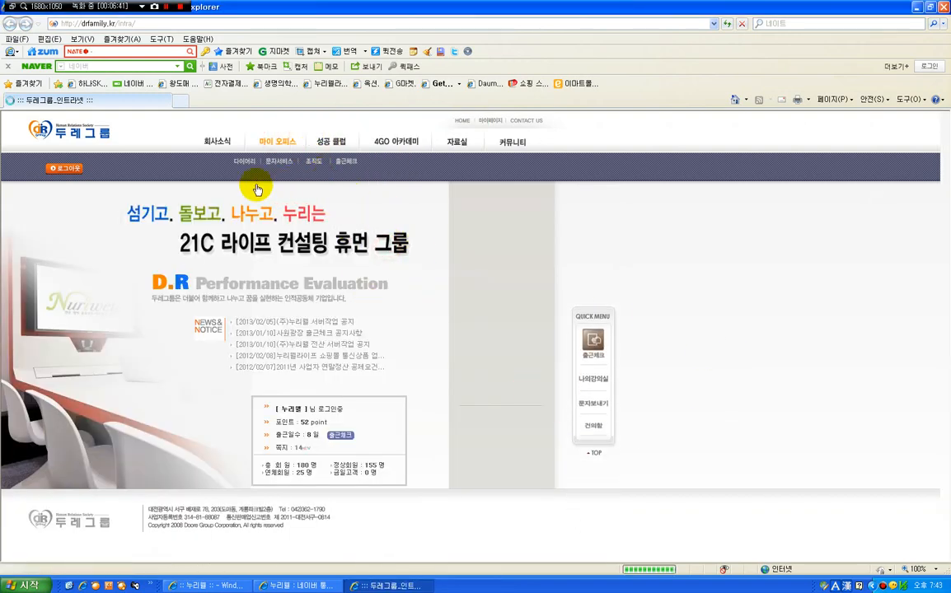
click(243, 161)
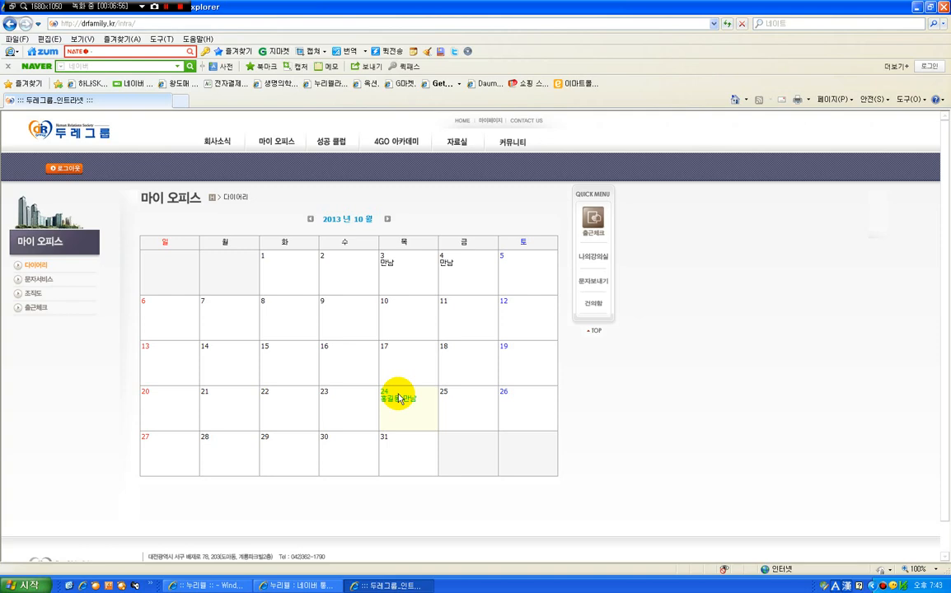
Open the 문자서비스 page of 마이 오피스 and show the member list of the 관리사원 group
click(38, 278)
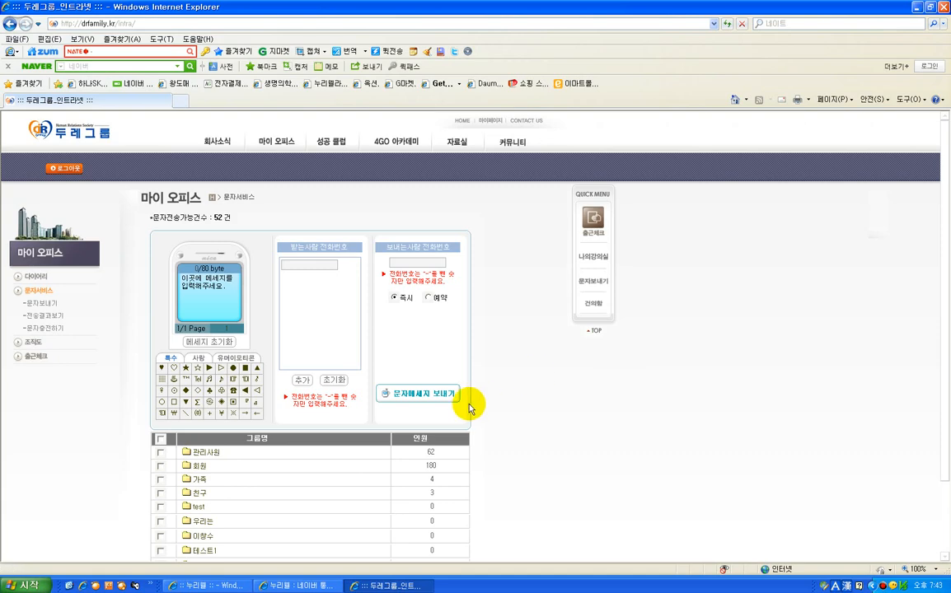
scroll(470, 403, down, 2)
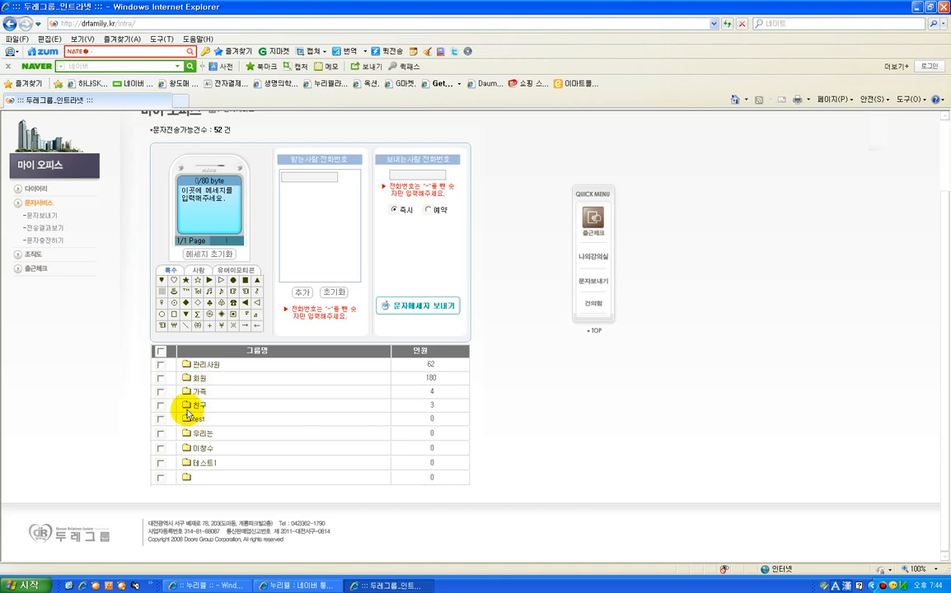
click(206, 365)
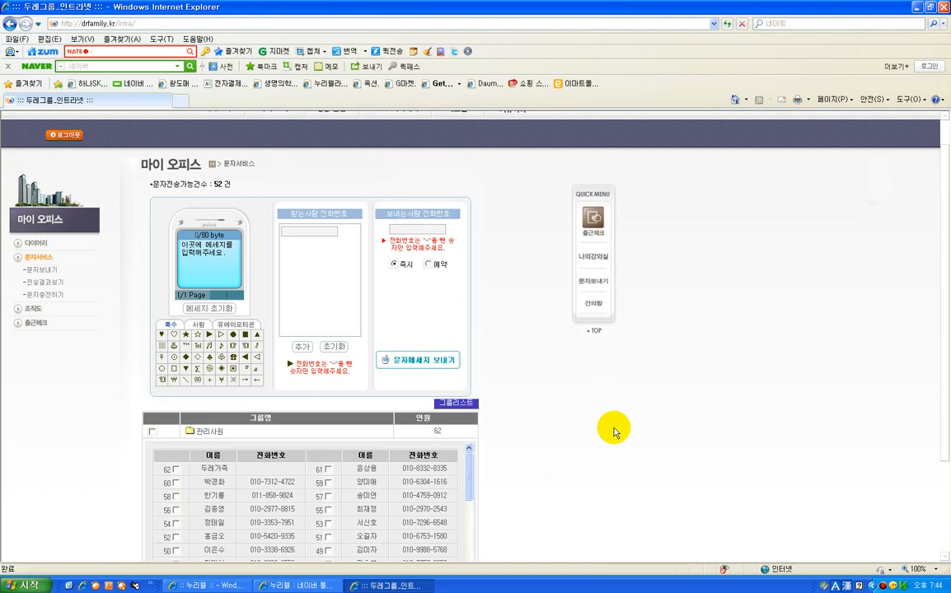
Write "사업 번창하세요" as the text message in 문자보내기
scroll(569, 427, down, 3)
scroll(357, 363, up, 2)
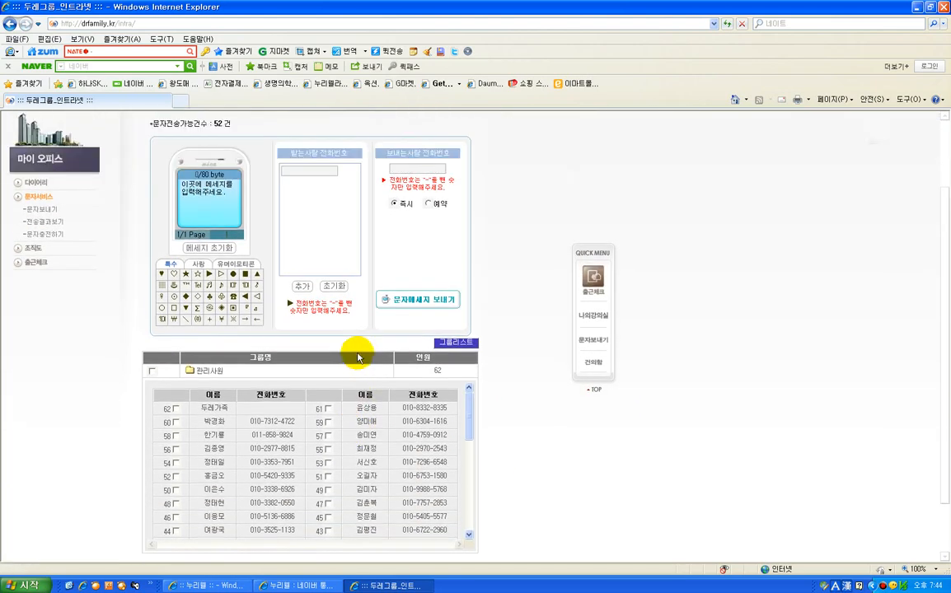
click(206, 192)
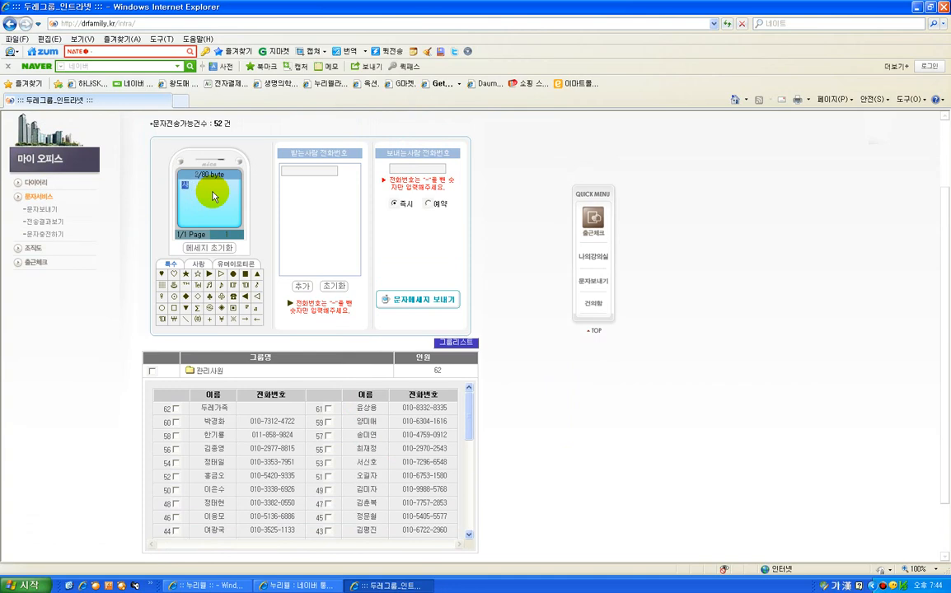
text(사업 팀)
text(하세요)
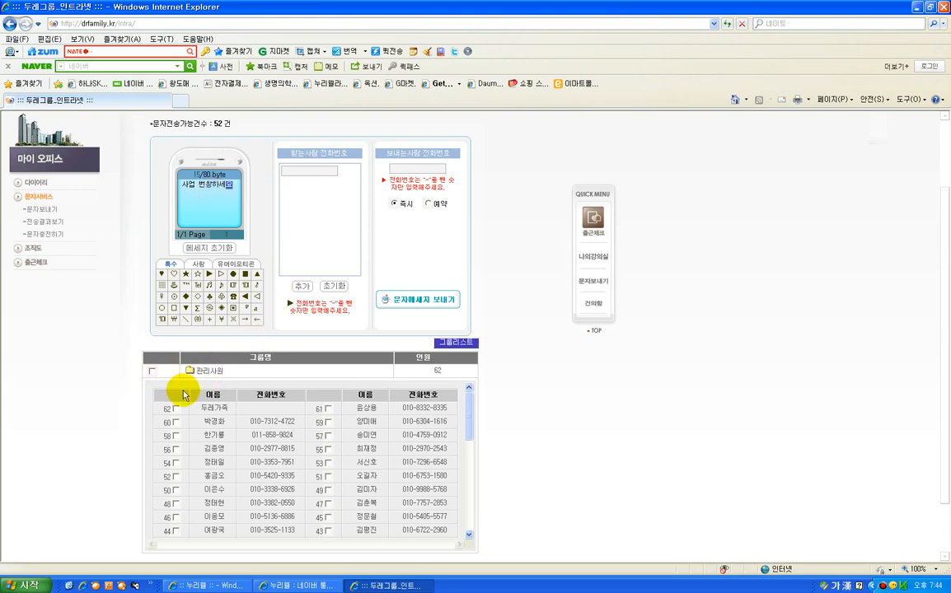
Try selecting the whole 관리사원 group as recipients, clear that selection, and select only the member numbered 54
click(151, 372)
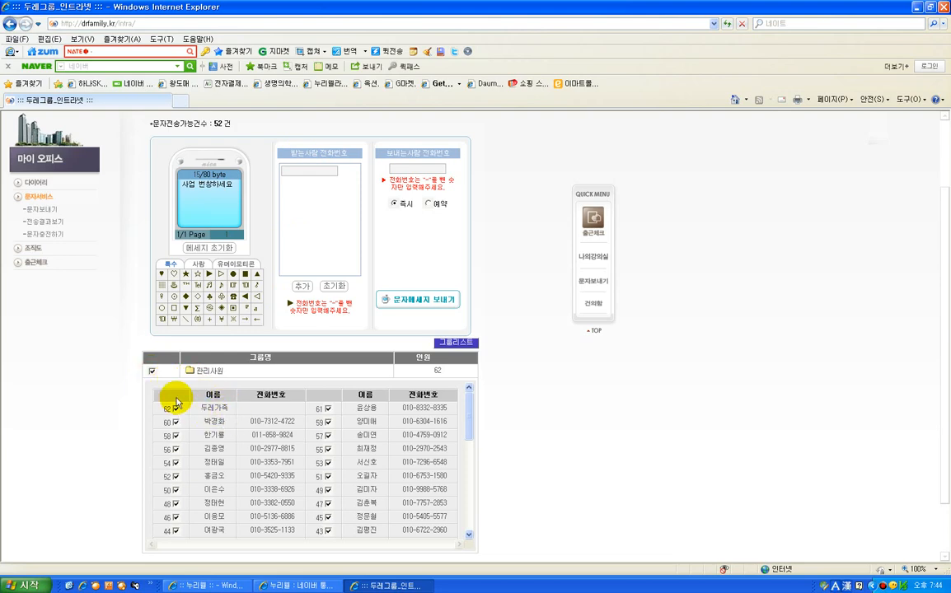
click(152, 372)
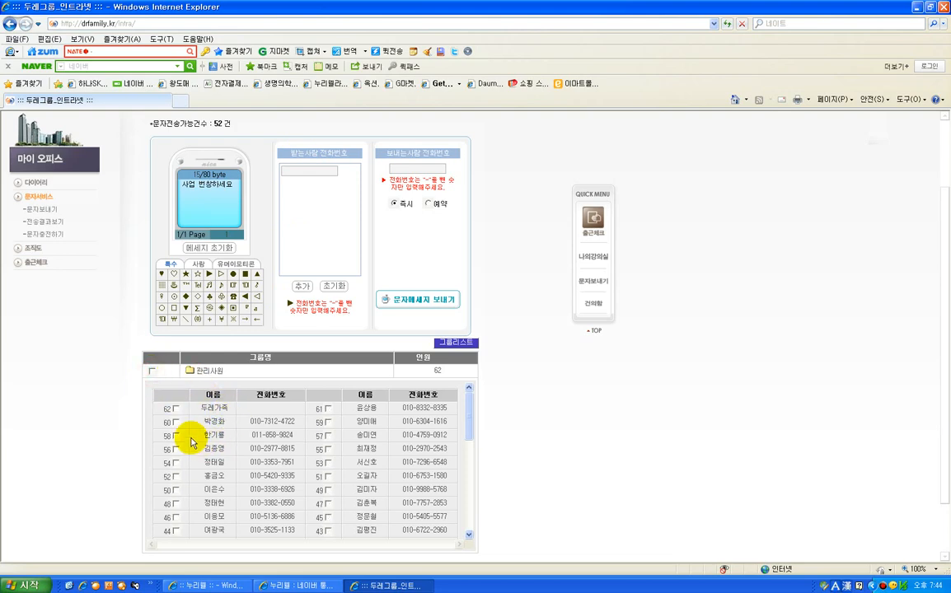
scroll(181, 428, down, 2)
click(175, 418)
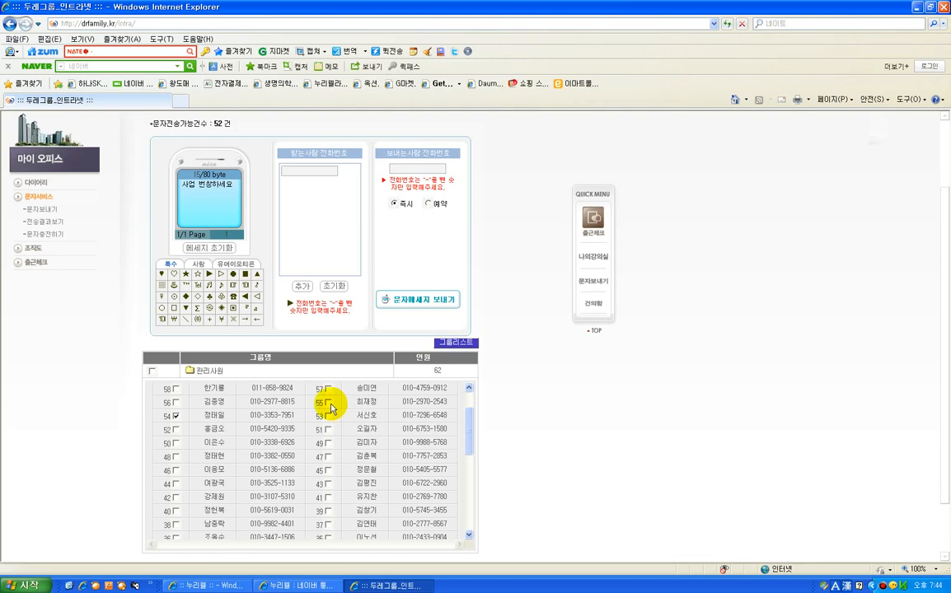
View the 전송결과보기 page of the text-message service and open the 조직도 page of 마이 오피스
click(59, 221)
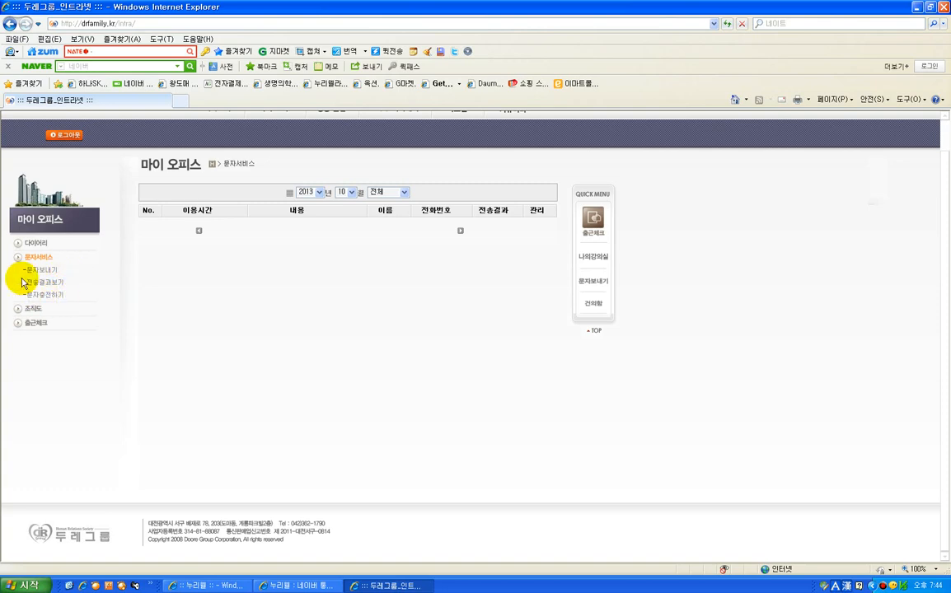
click(59, 321)
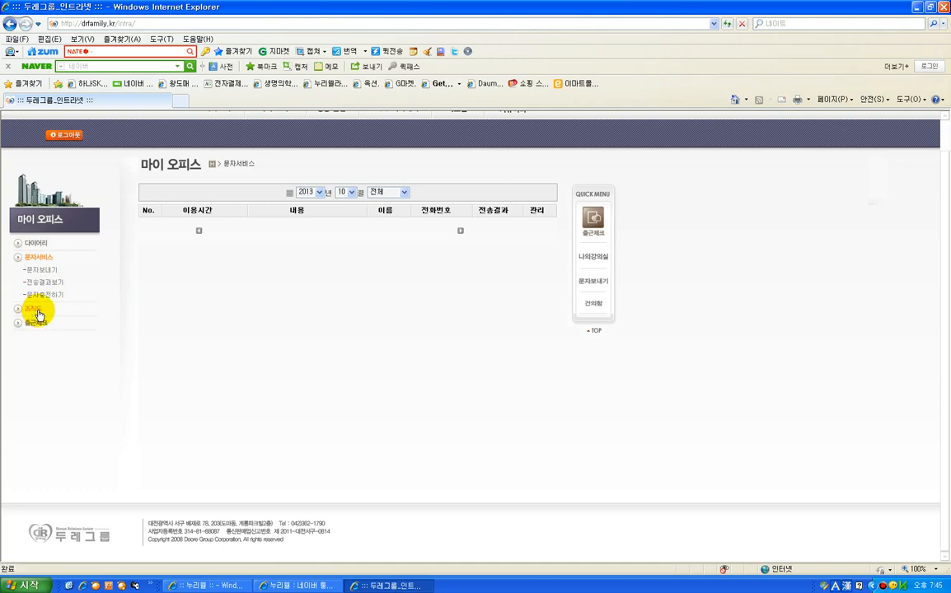
click(33, 310)
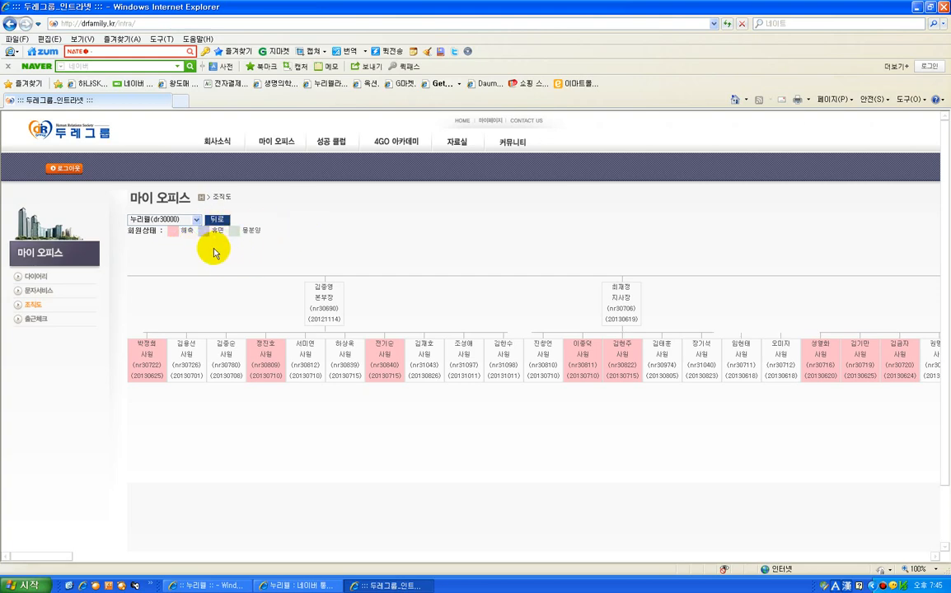
Check the 출근체크 calendar in 마이 오피스 and open the 고객관리 page of 성공 클럽
click(36, 318)
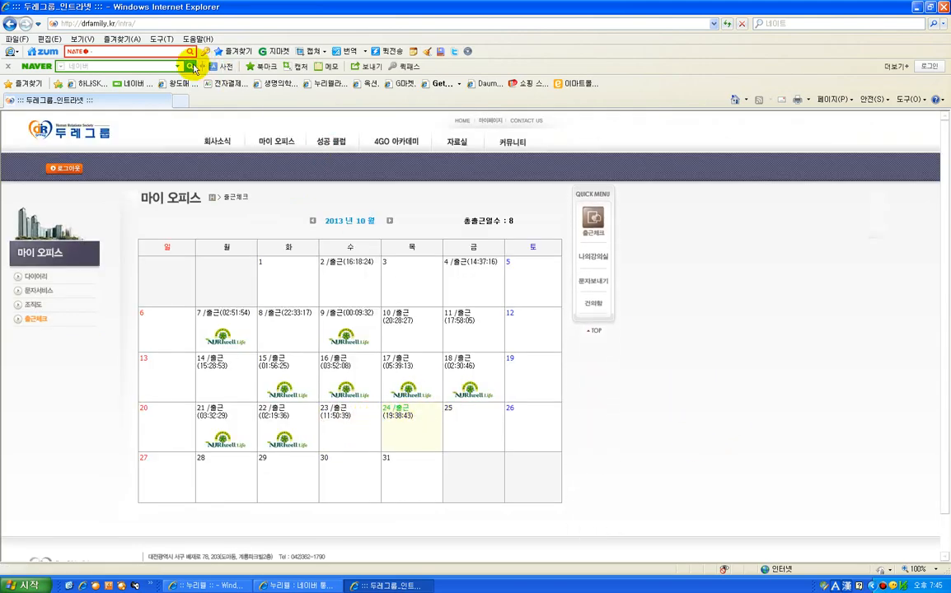
mouse_move(275, 149)
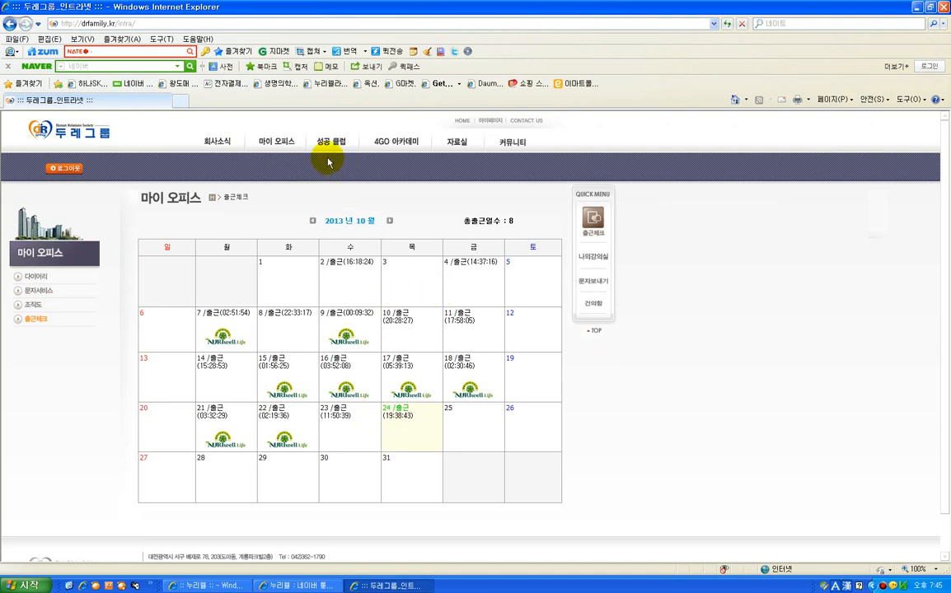
mouse_move(328, 152)
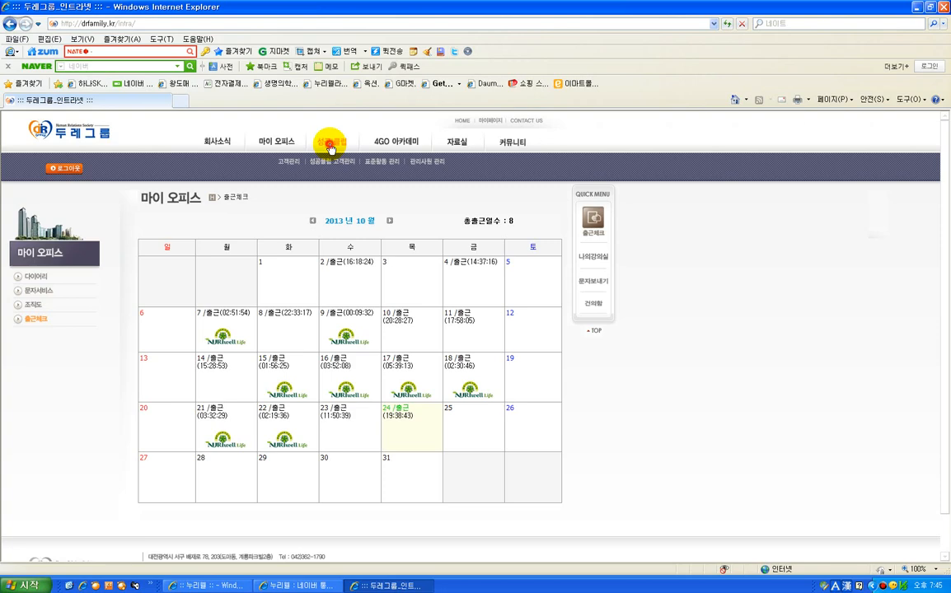
click(330, 148)
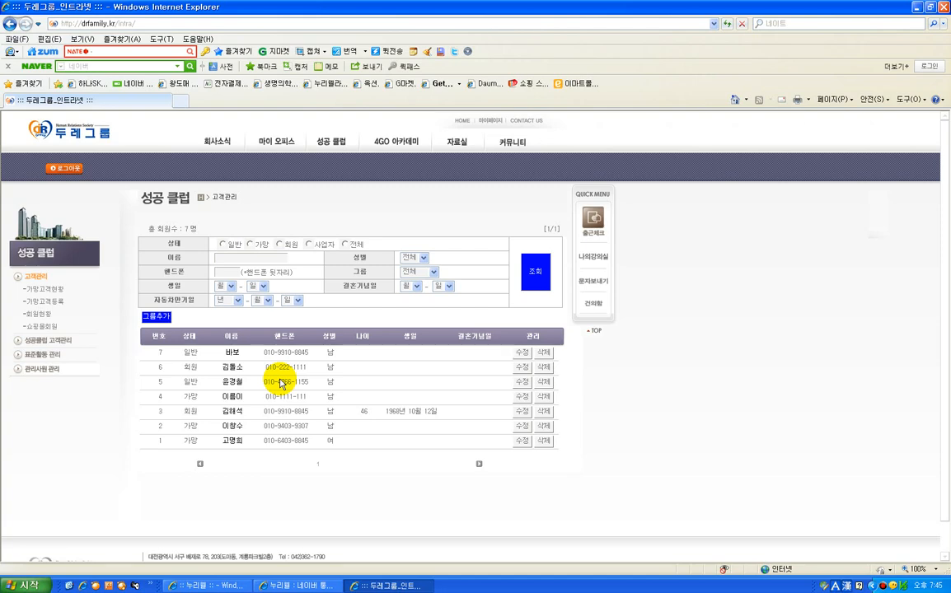
Add a customer group named "테스트" from the 가망고객등록 form
click(45, 301)
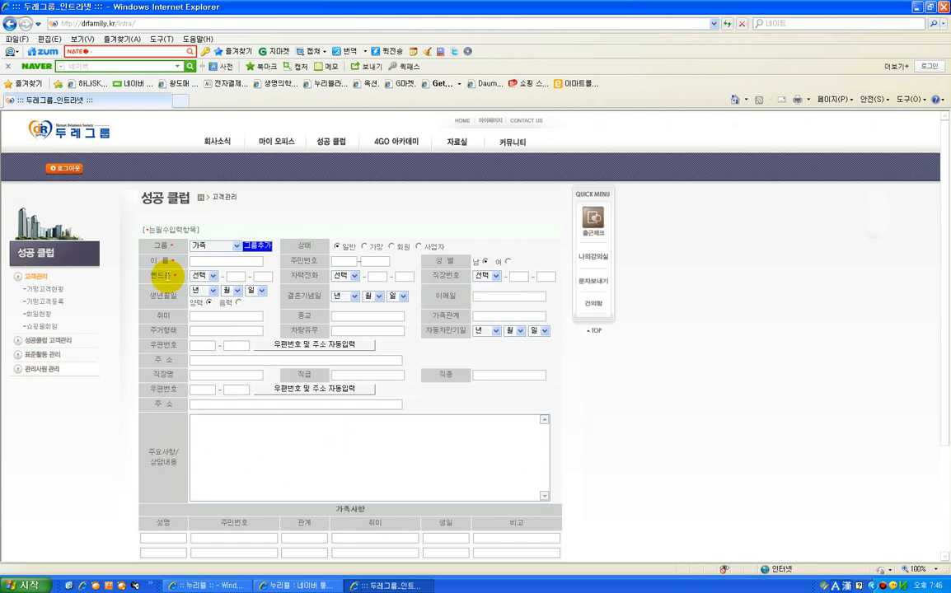
click(262, 247)
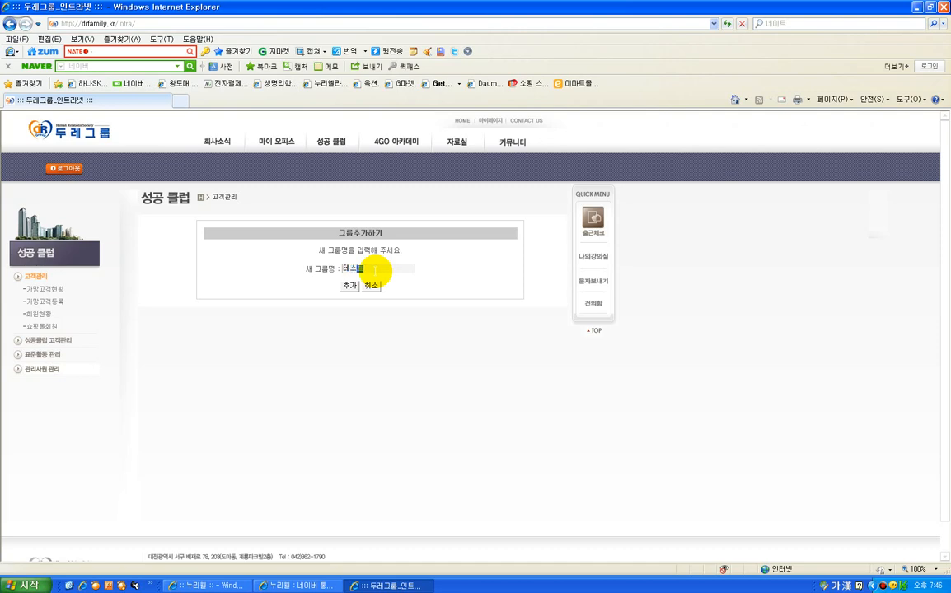
text(테스트)
click(349, 285)
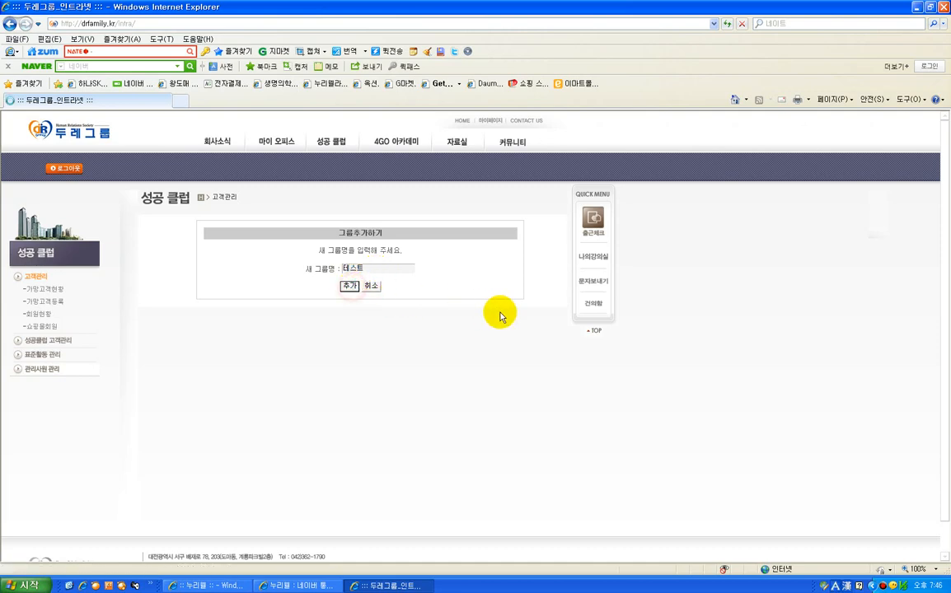
click(478, 323)
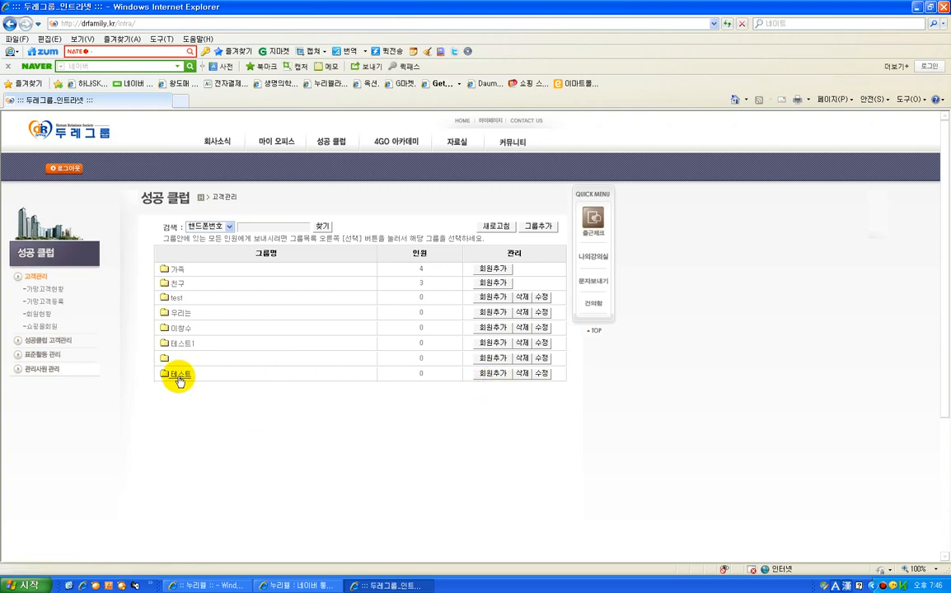
Open the member registration form from the 테스트 group, setting its 그룹 to 가족 and its 상태 to 사업자
click(494, 375)
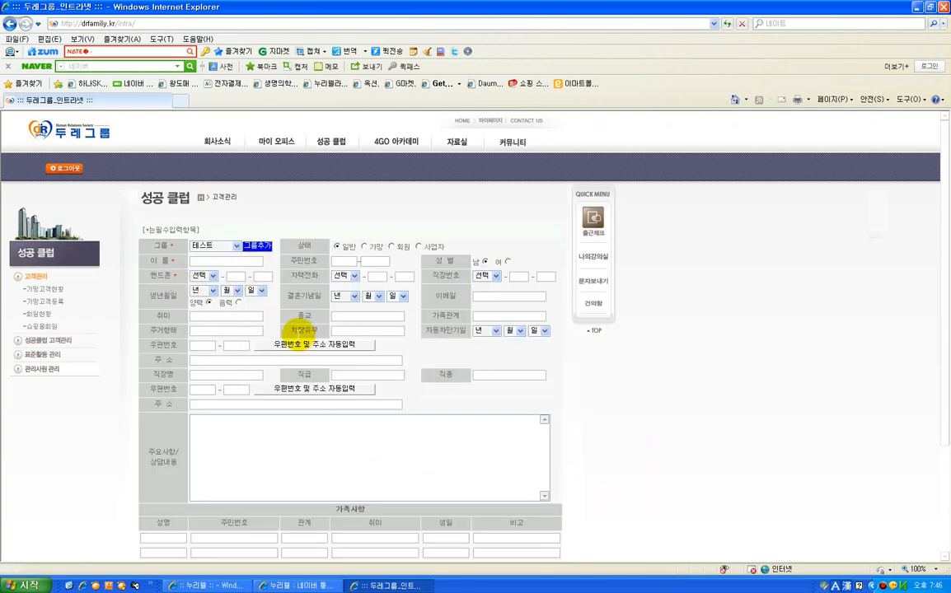
click(236, 245)
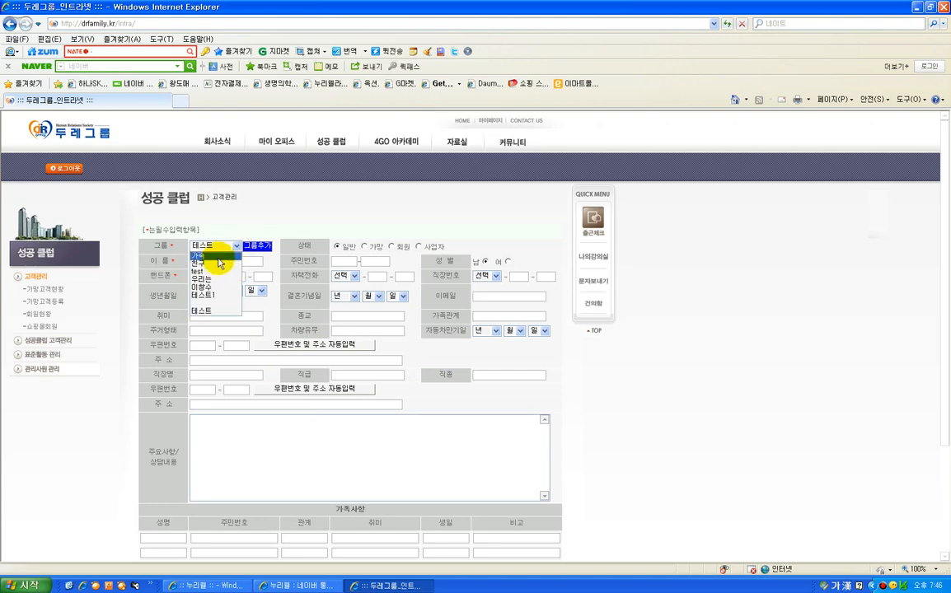
click(219, 259)
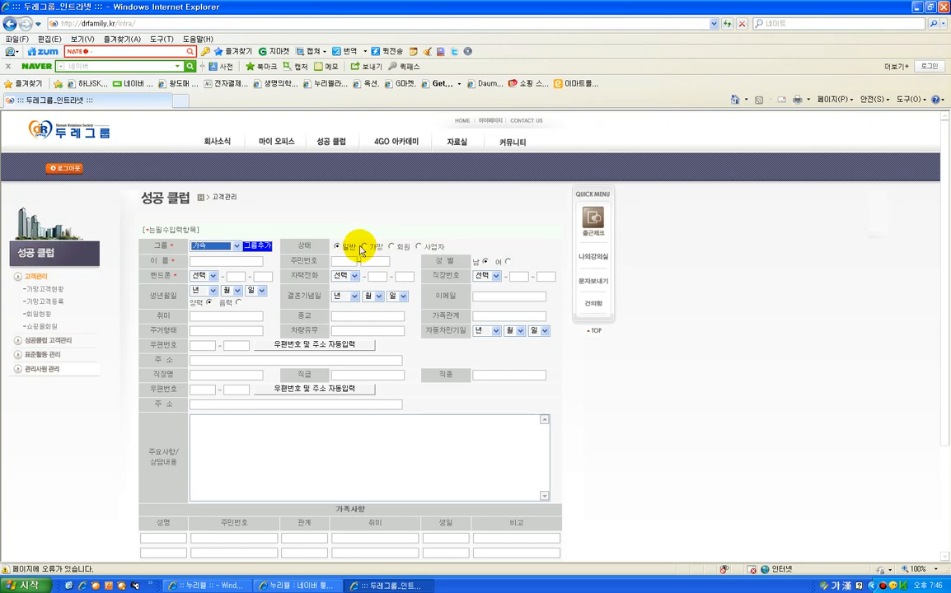
click(365, 247)
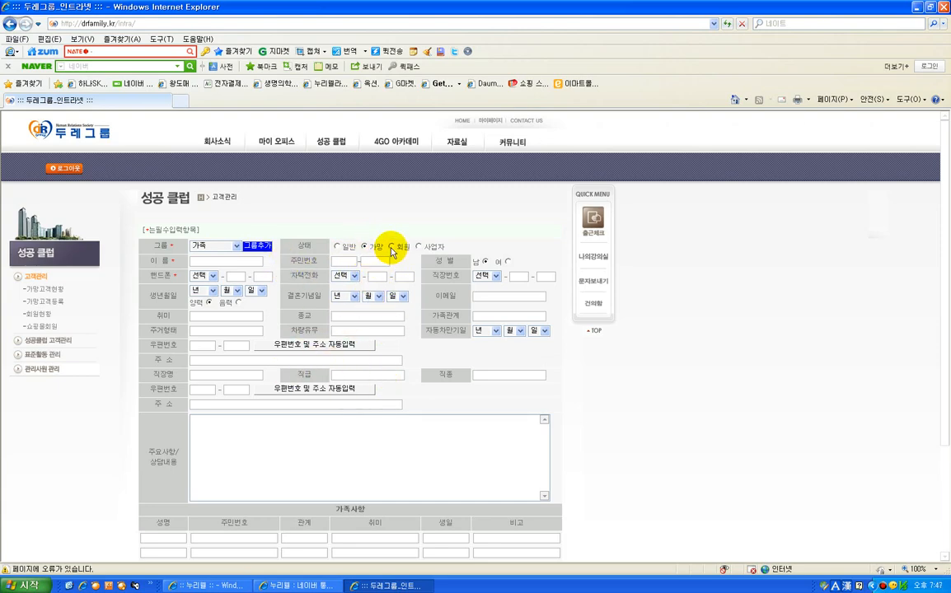
click(391, 247)
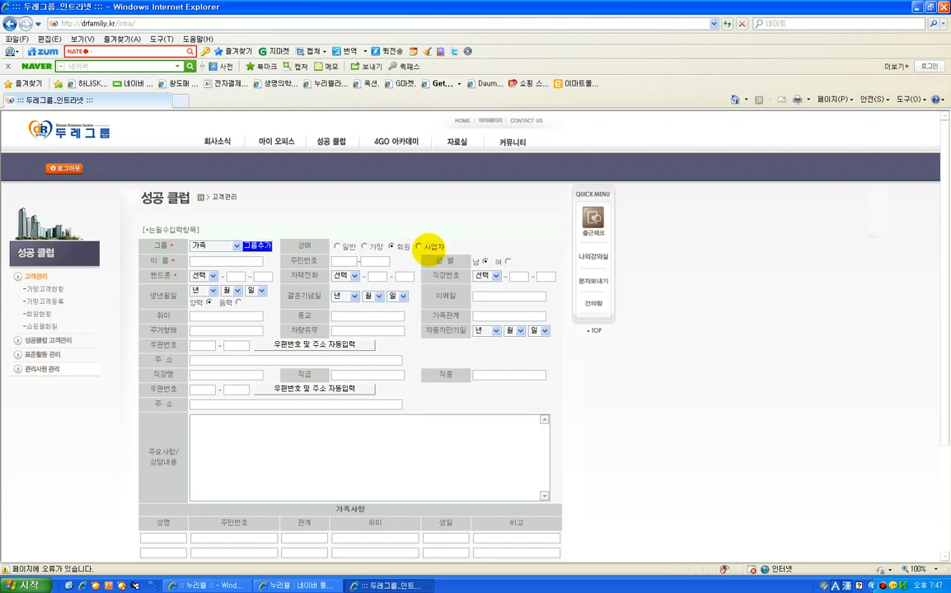
click(417, 246)
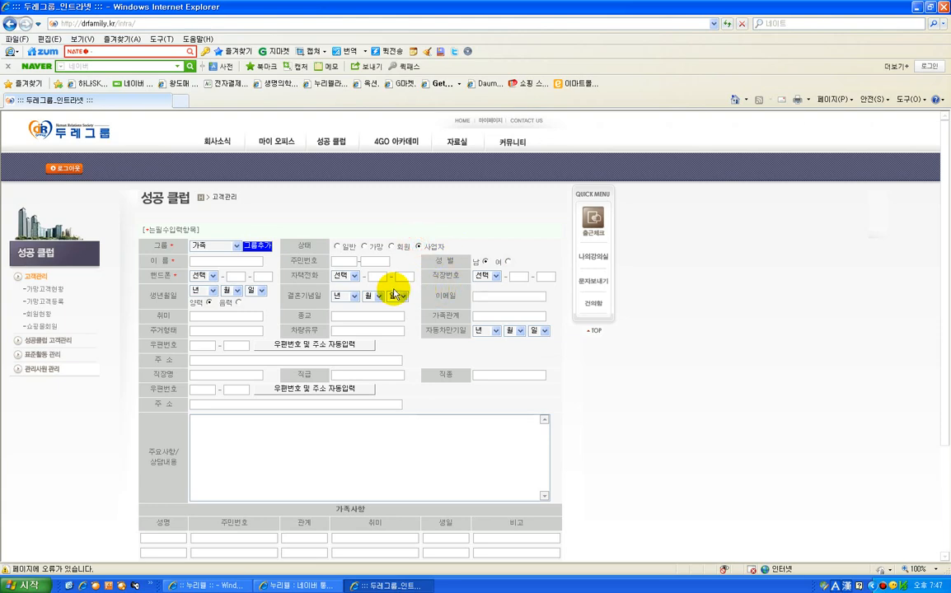
Look through the customer registration form's fields, including the consultation notes and the 가족사항 section
click(220, 260)
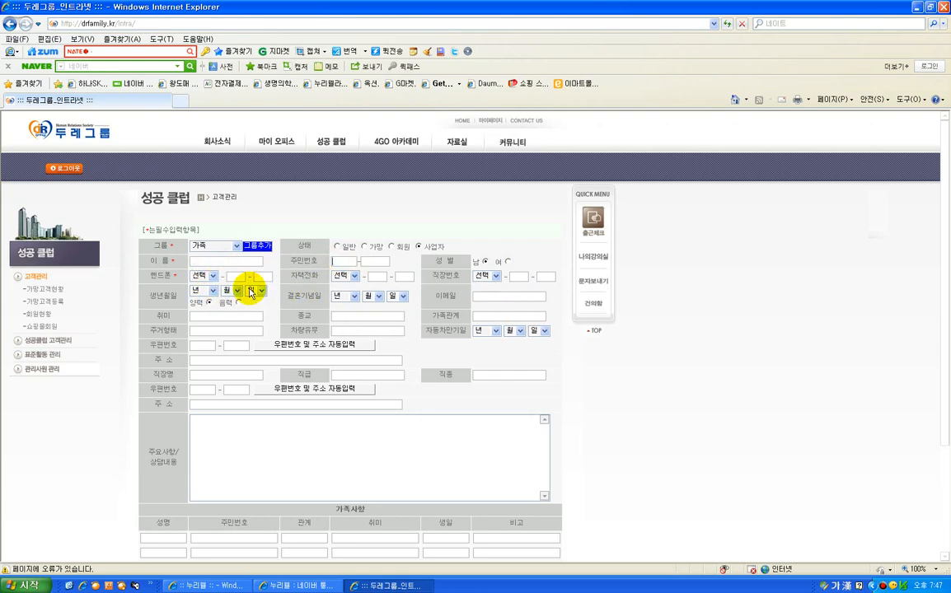
scroll(248, 346, down, 3)
click(240, 299)
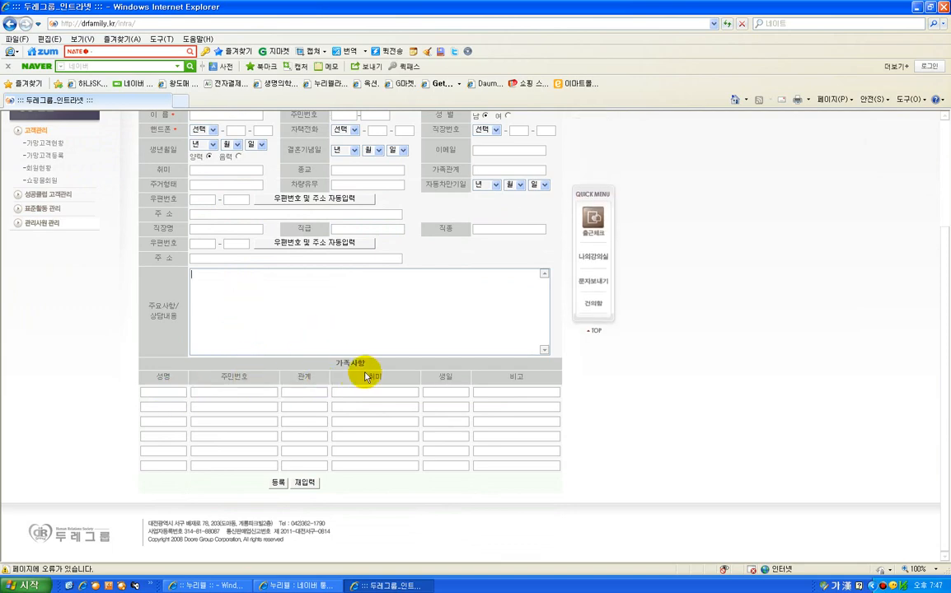
scroll(239, 400, up, 3)
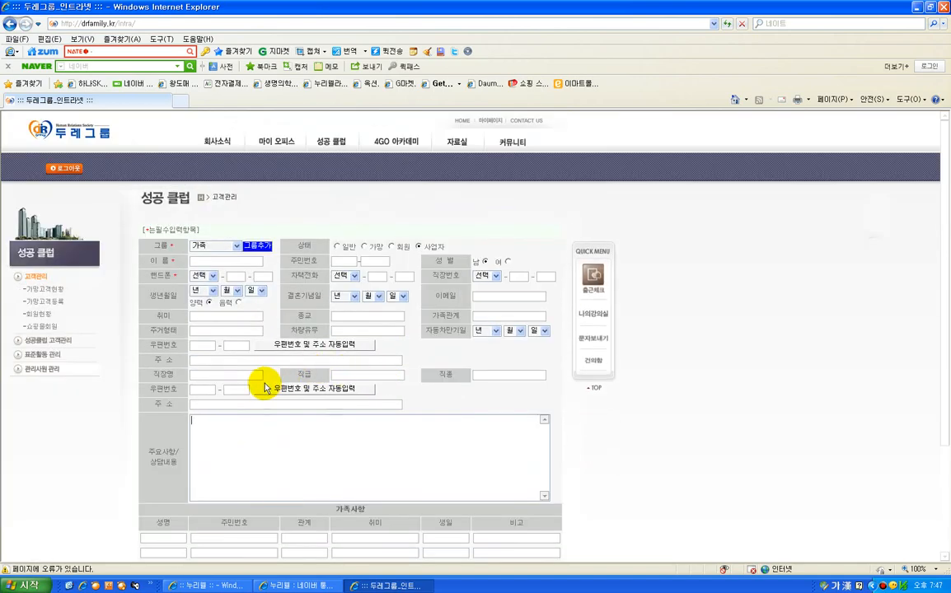
scroll(217, 361, down, 1)
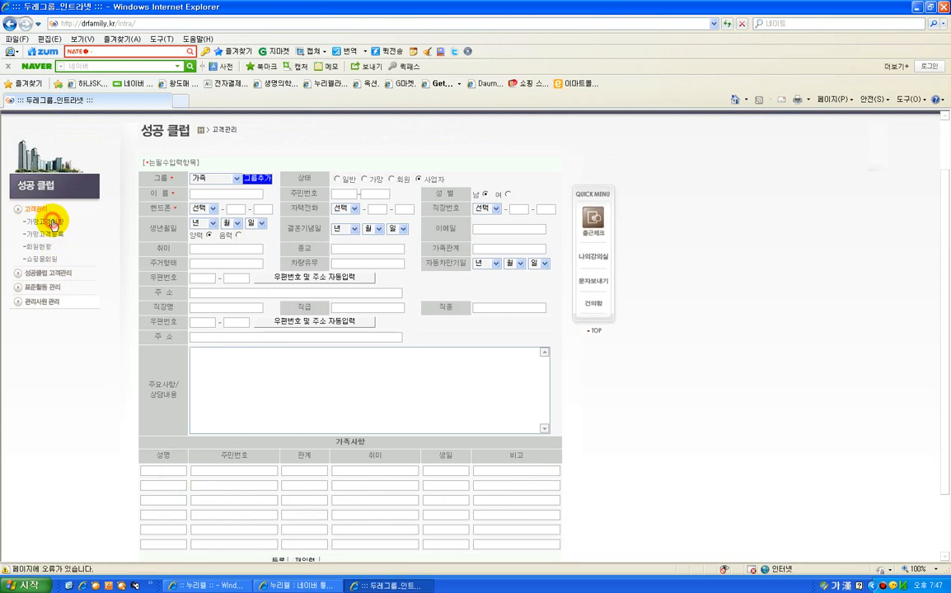
Open the 가망고객현황 list and search it for customers with the 사업자 status
click(52, 223)
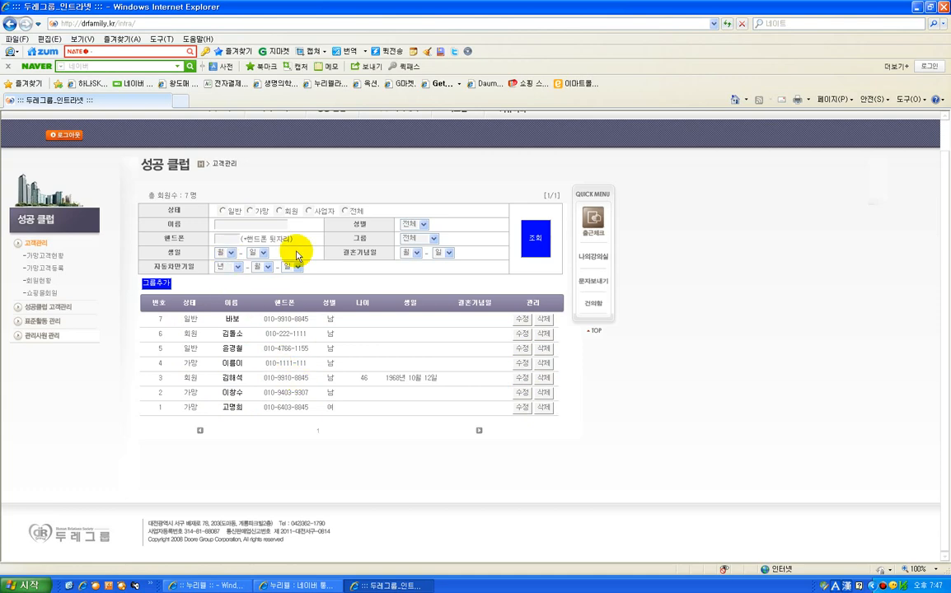
click(308, 211)
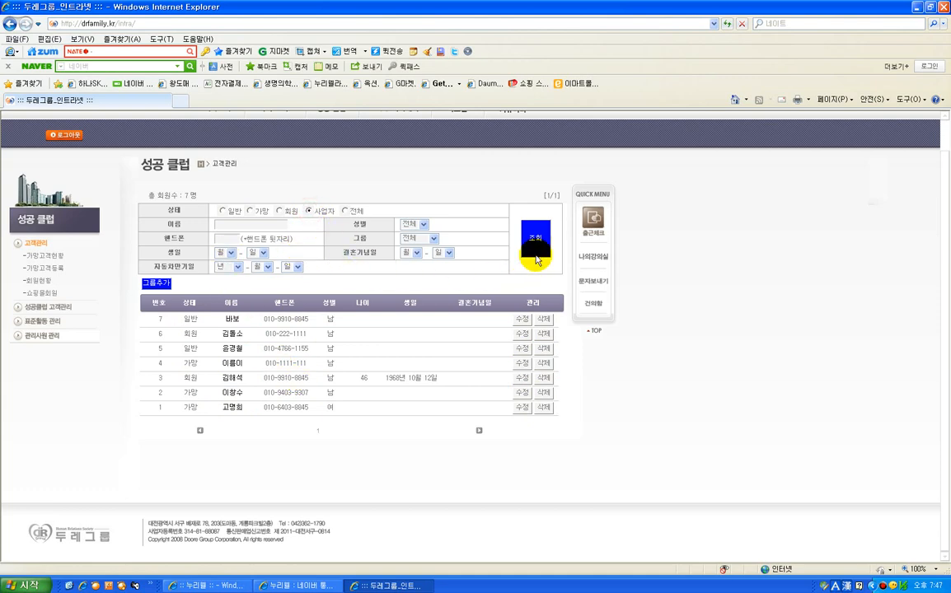
click(536, 249)
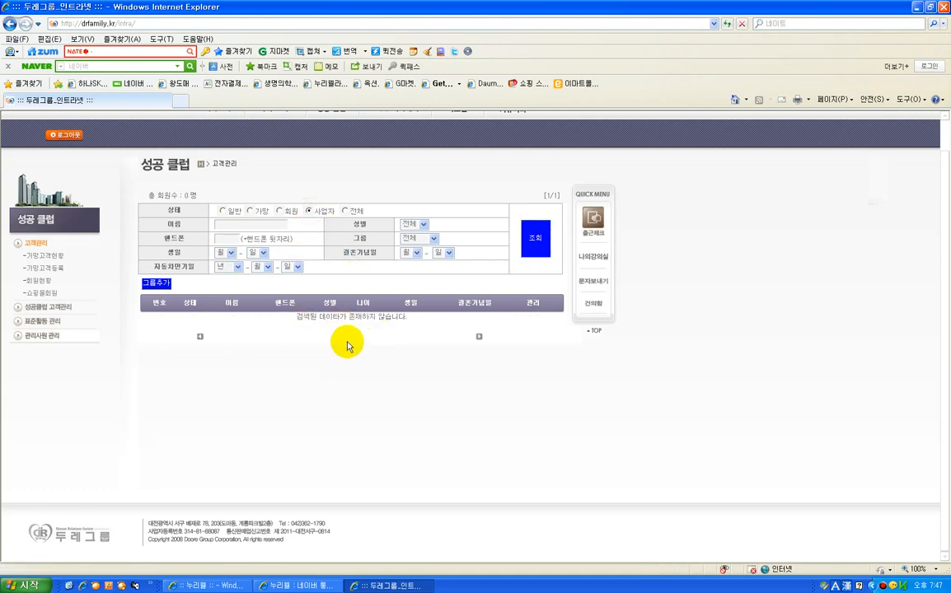
Search the customer list for the 회원 status, view the first listed member's details and close them
click(279, 211)
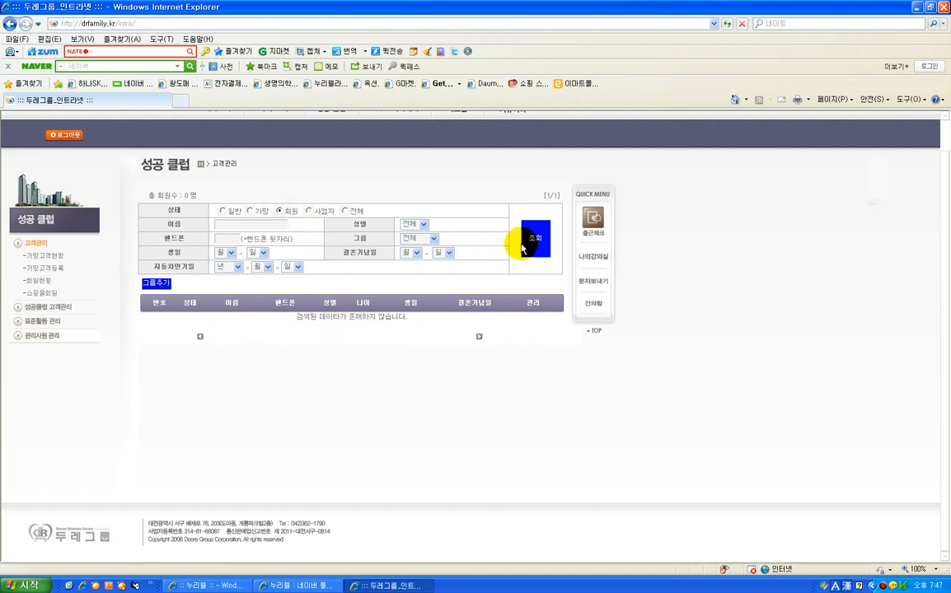
click(550, 245)
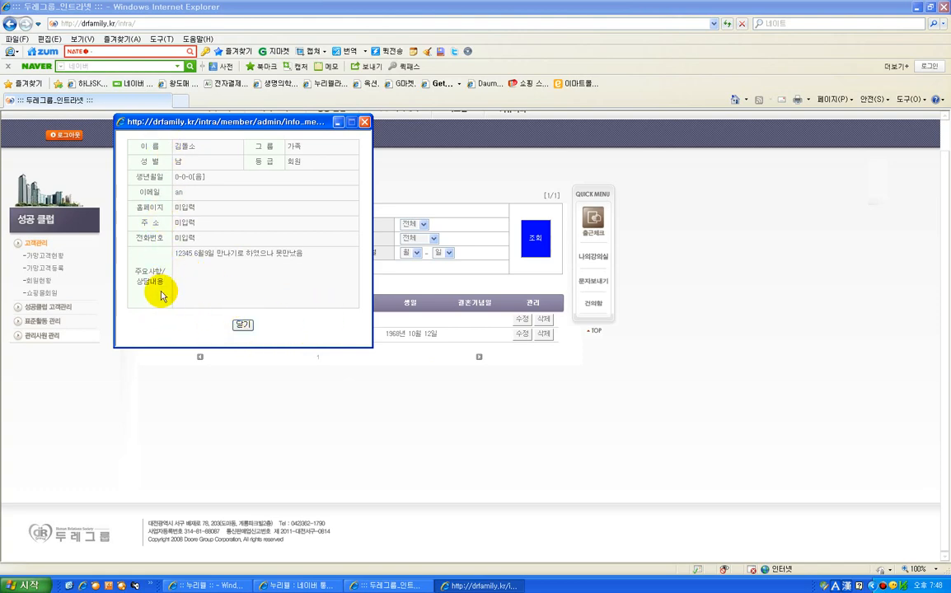
click(364, 122)
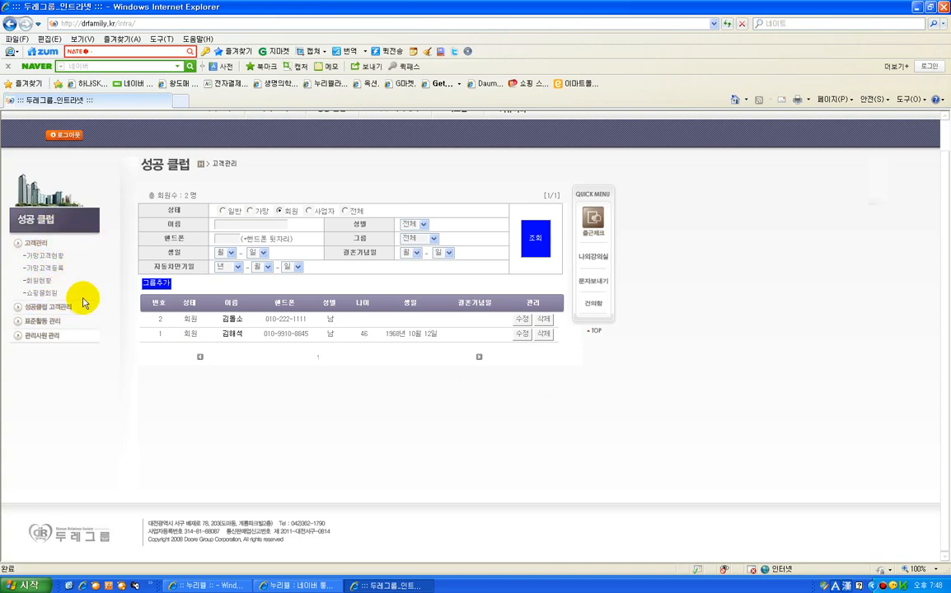
Open the 성공클럽 고객관리 page and look over the customers' contract table
click(61, 311)
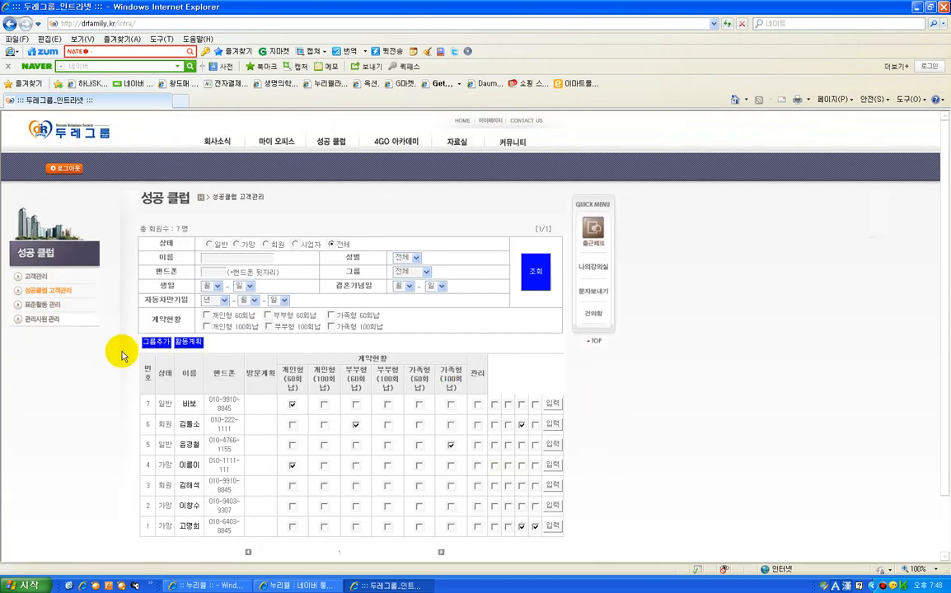
scroll(233, 367, down, 2)
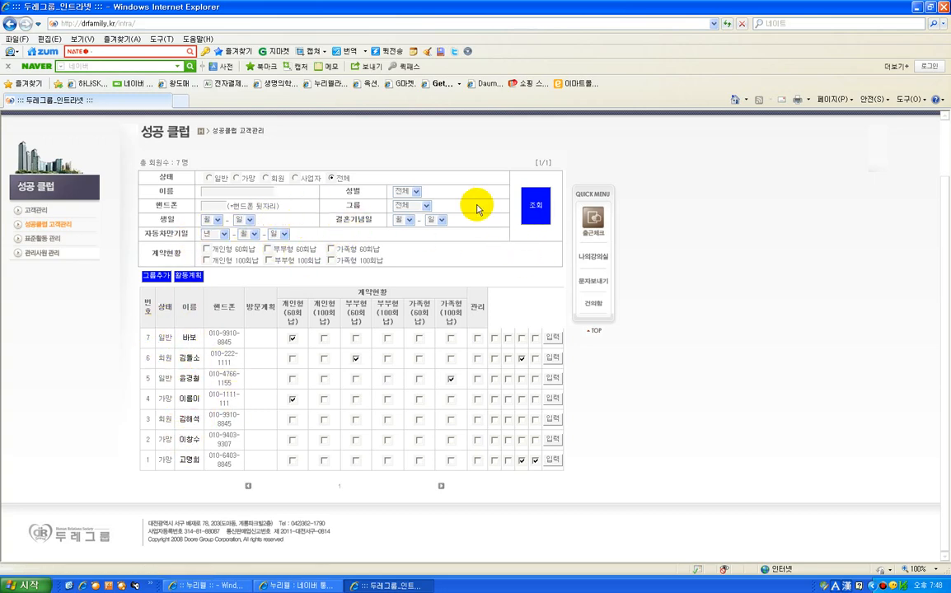
Start a new activity plan on the 표준활동등록 form, dated 2013-10-25, for the second customer in the search list
click(40, 237)
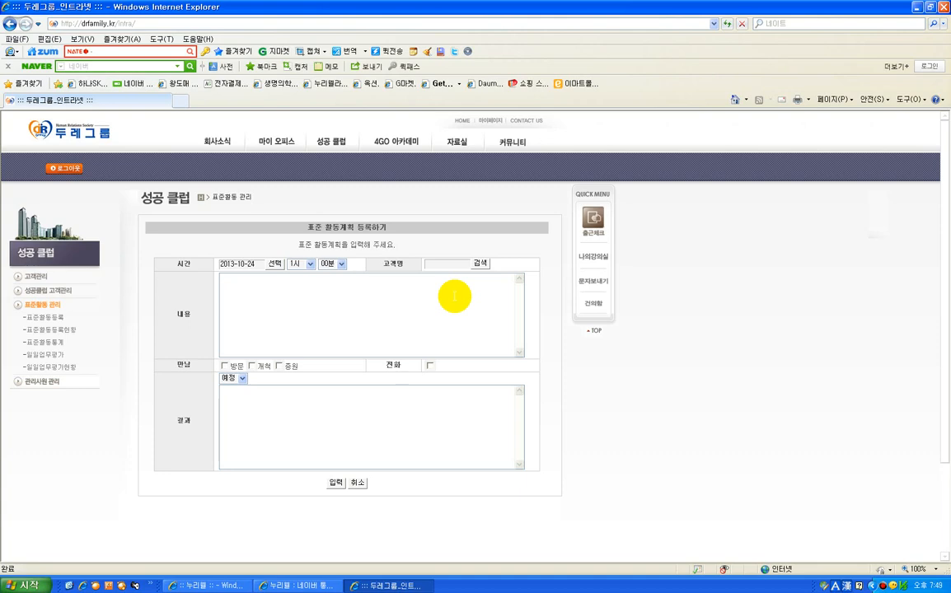
click(56, 321)
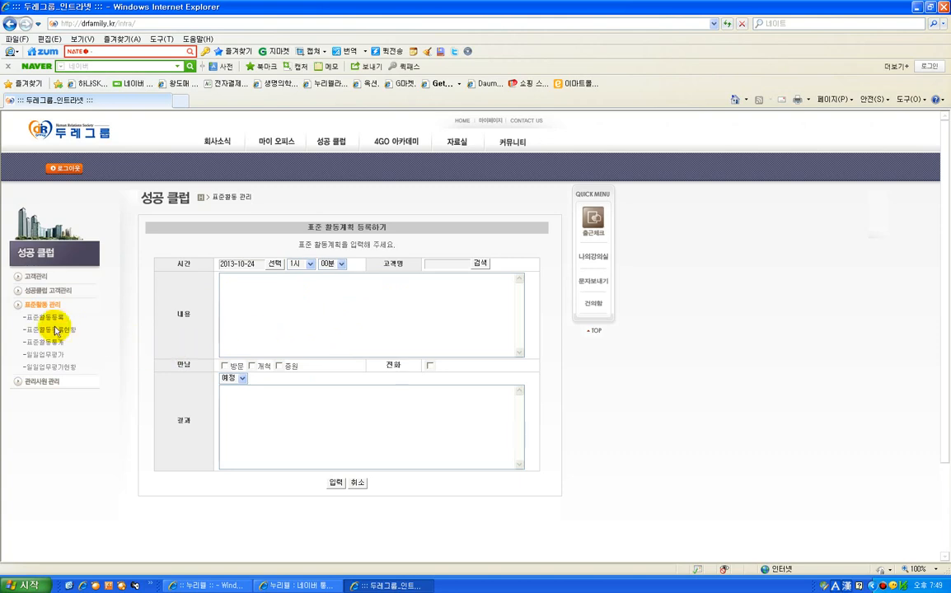
click(275, 264)
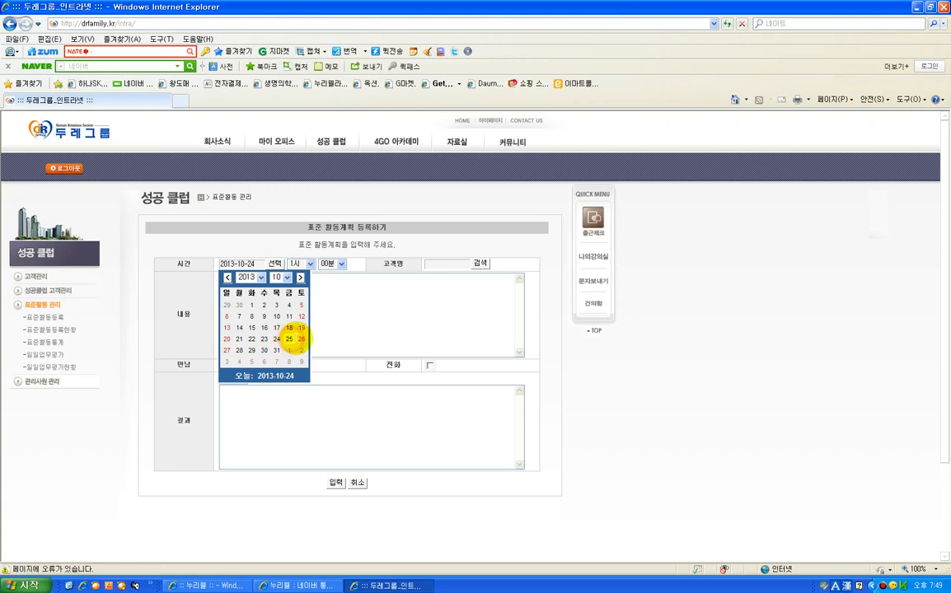
click(290, 338)
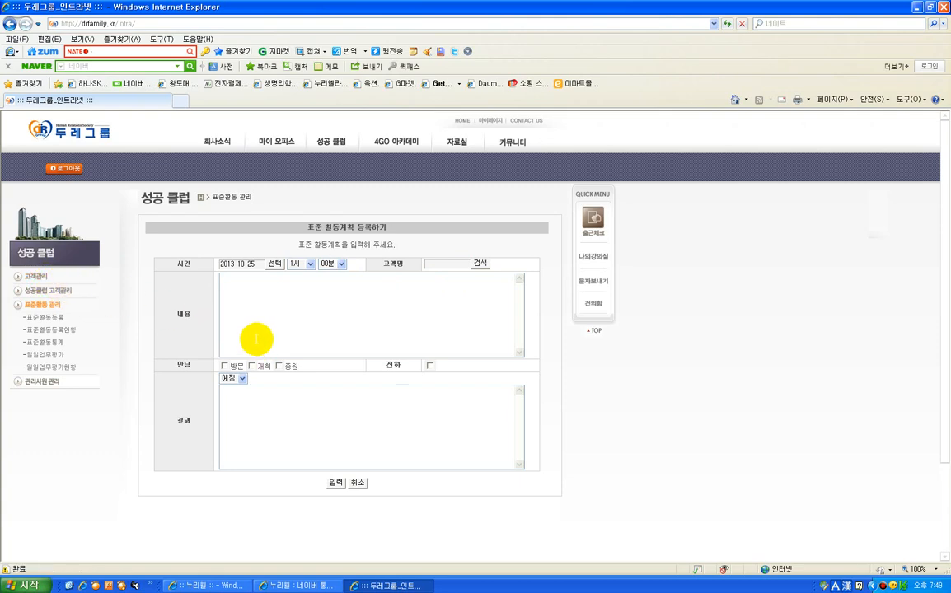
click(480, 263)
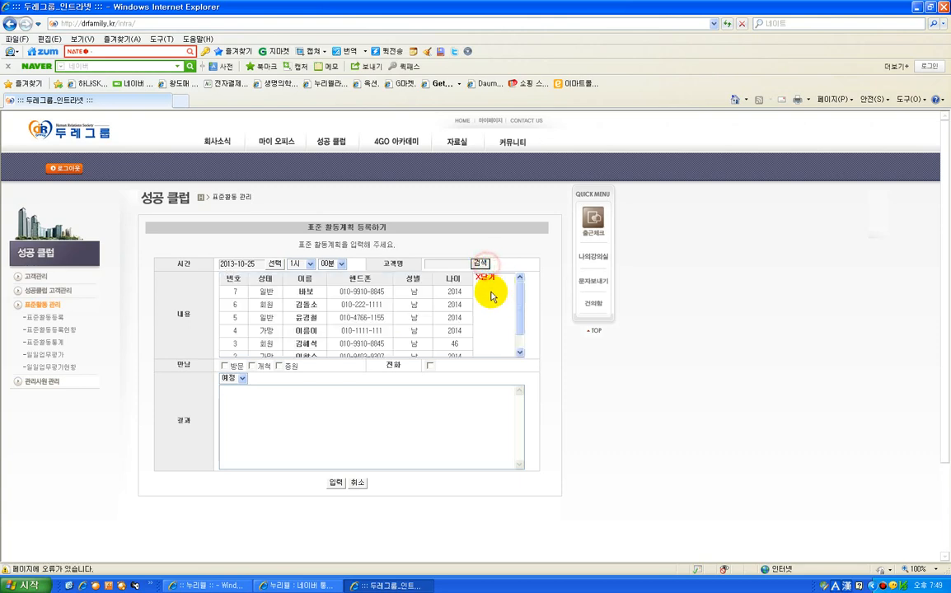
click(307, 304)
scroll(562, 325, down, 1)
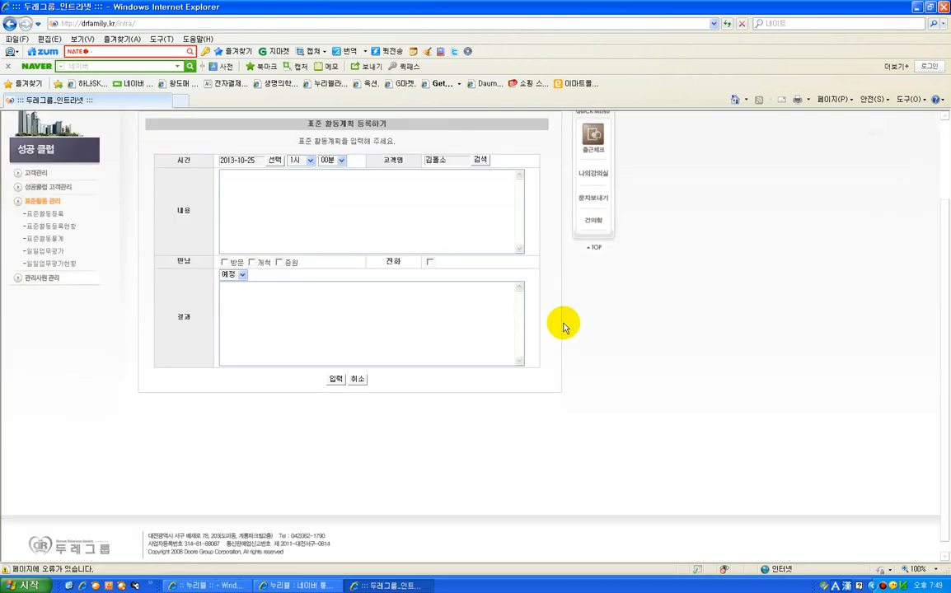
Enter "커피숍 만나기로 함" as the plan's content, mark the meeting as 방문 and register the plan
click(280, 193)
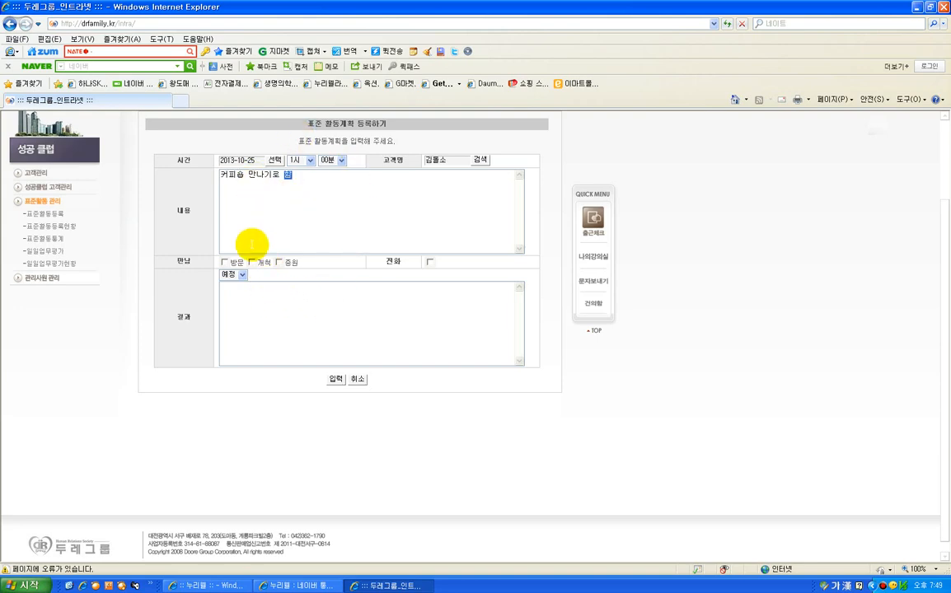
click(225, 264)
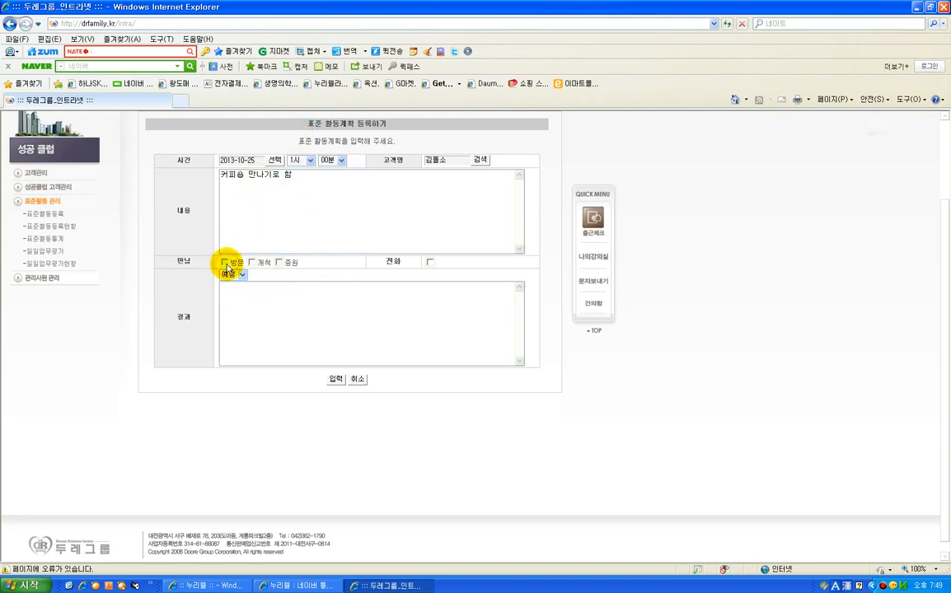
click(432, 262)
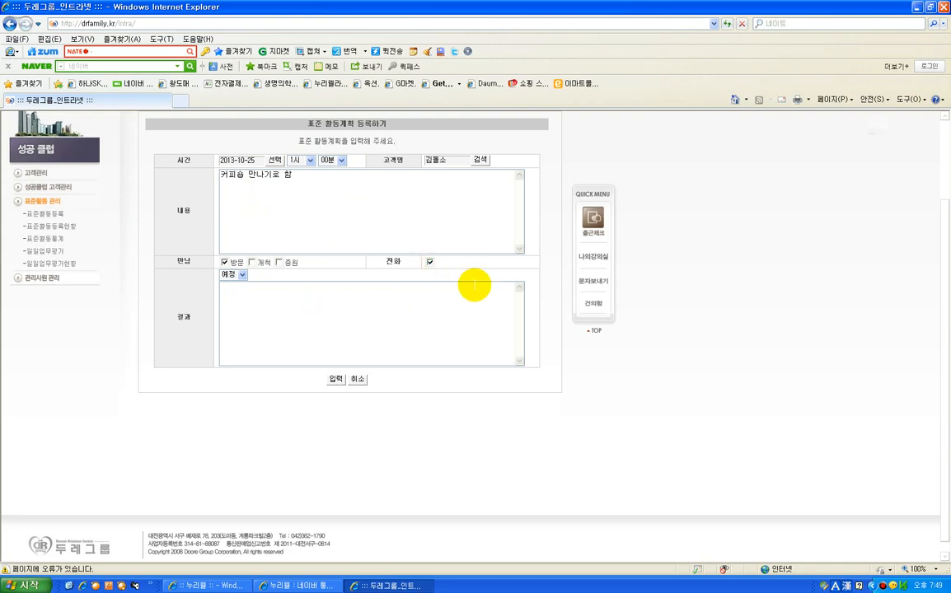
click(430, 261)
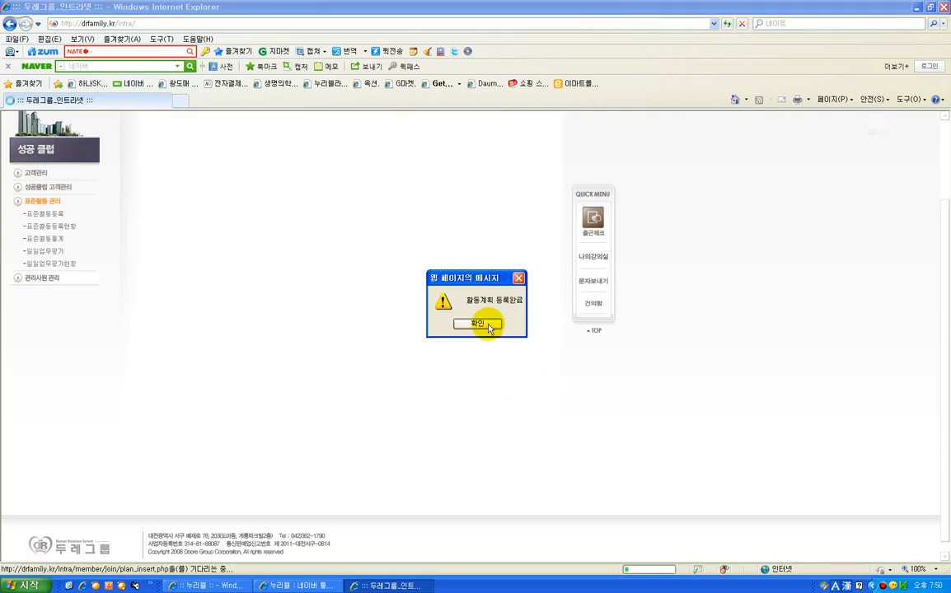
click(487, 326)
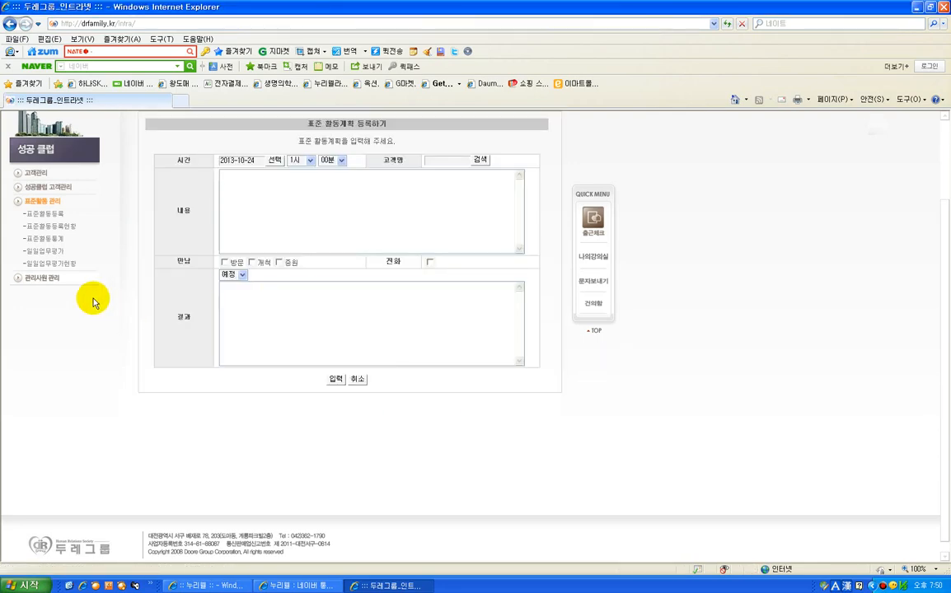
Open the 표준활동등록현황 calendar, view the plan registered on October 25 and close its details
click(66, 229)
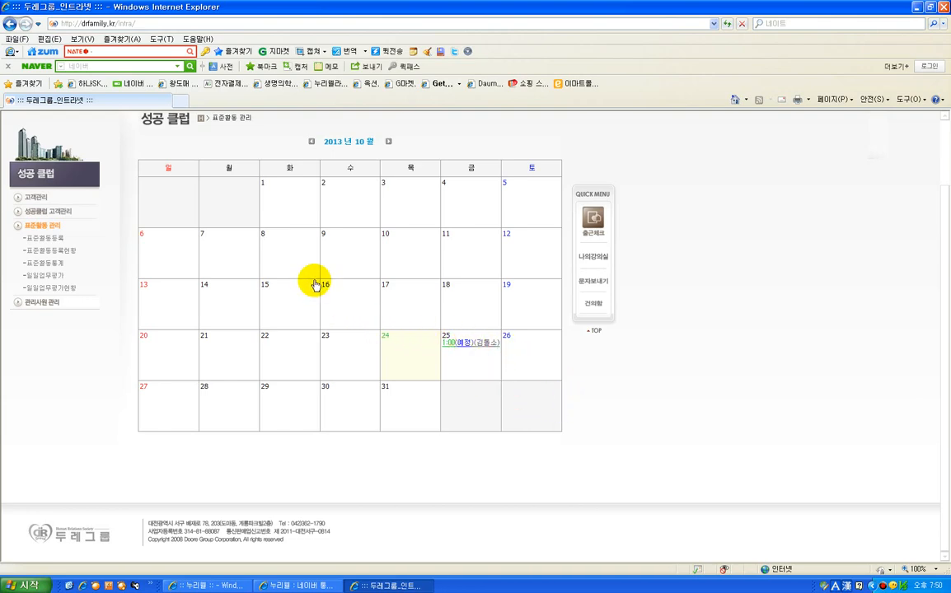
click(548, 307)
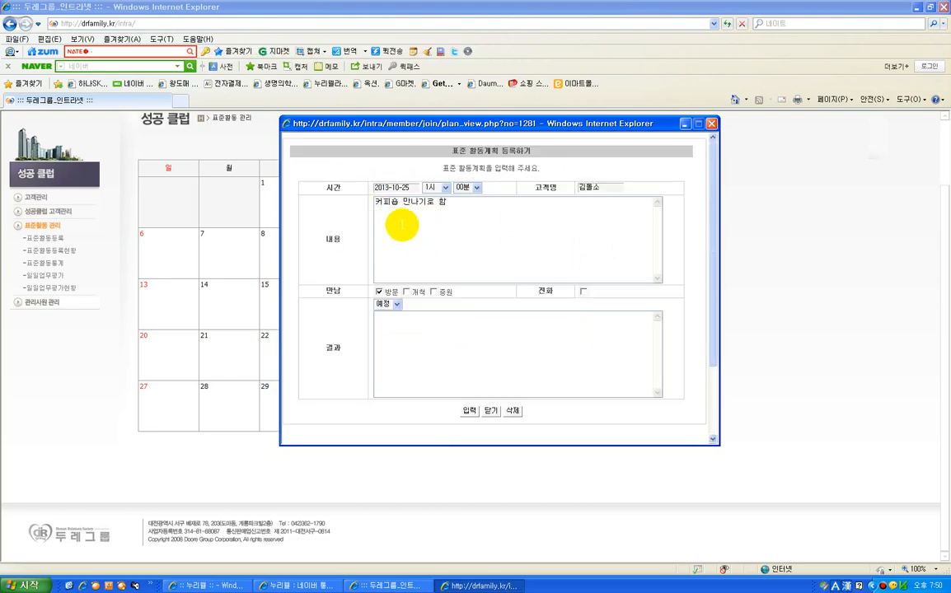
click(710, 123)
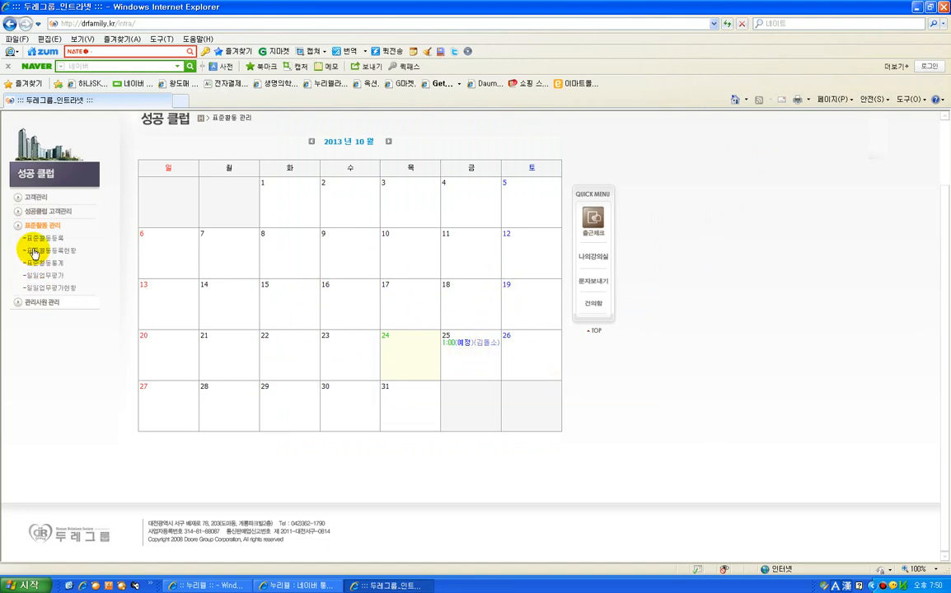
Set the October 25 plan's status to 완료, enter the result "회원가입을 했다", save it and close the plan
click(467, 345)
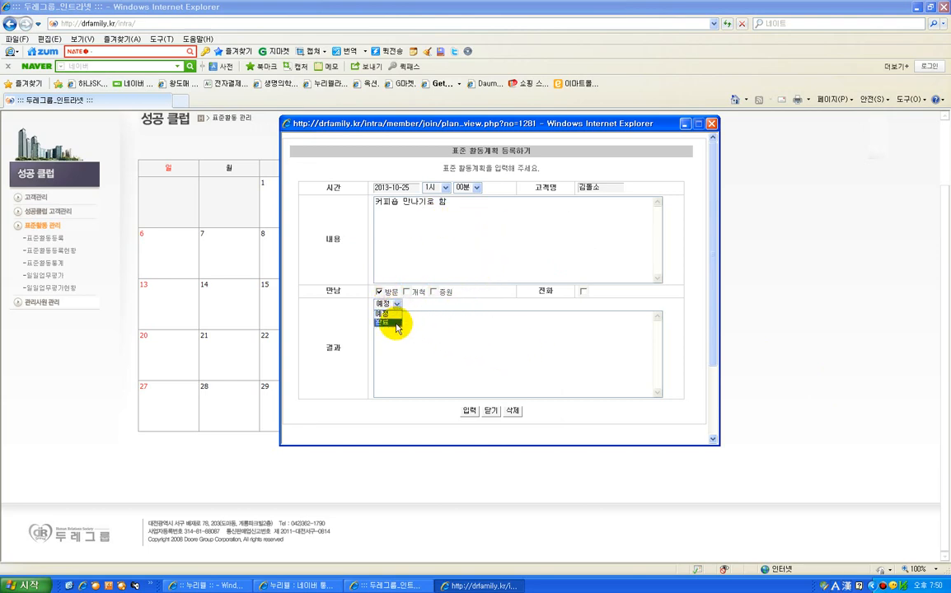
click(394, 324)
click(430, 333)
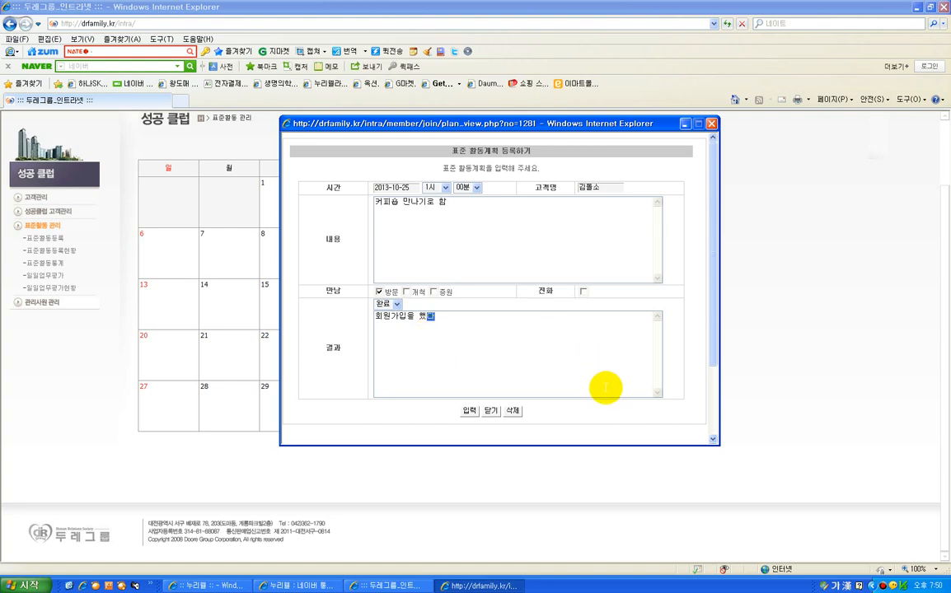
click(469, 411)
click(476, 384)
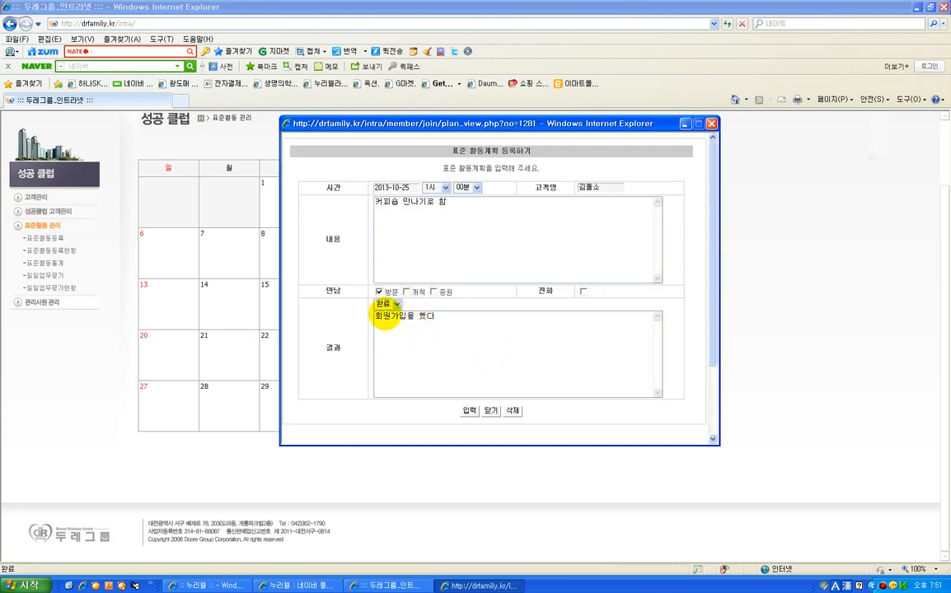
click(470, 411)
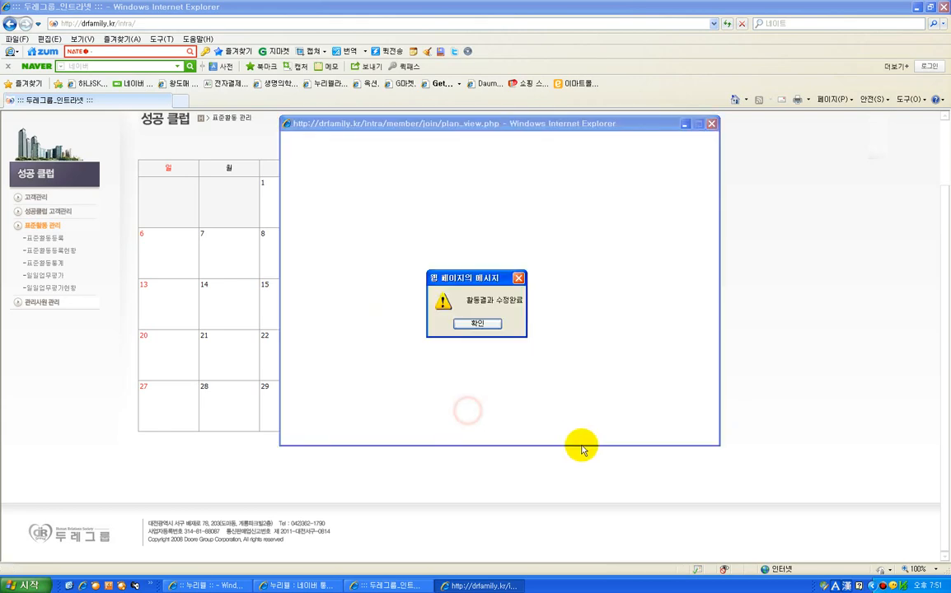
click(476, 333)
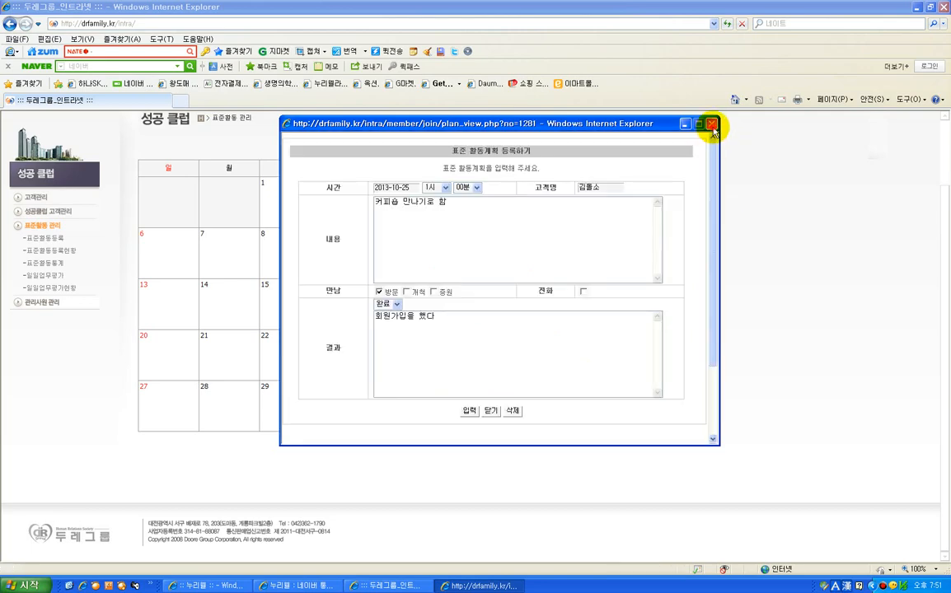
click(711, 125)
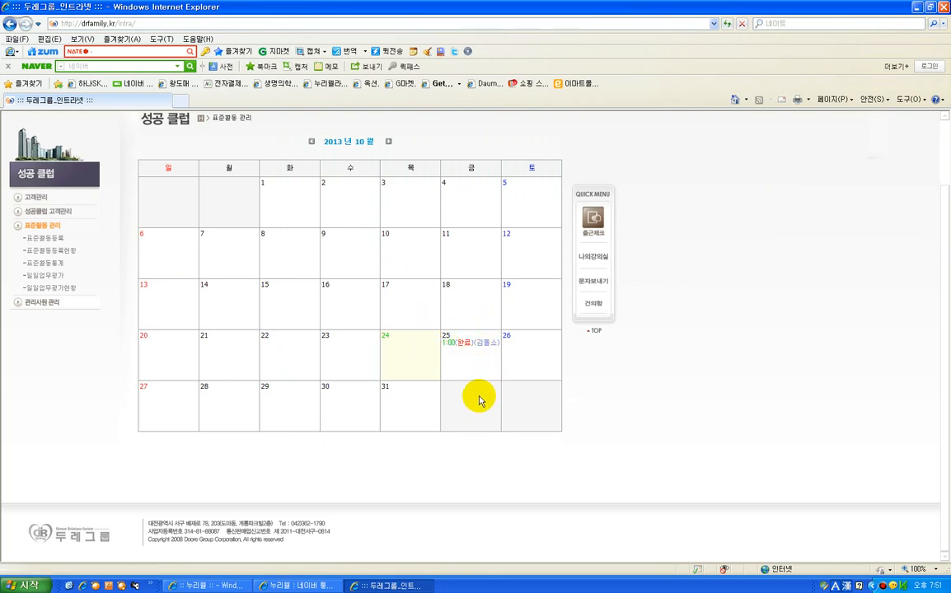
Check the 표준활동등록현황 calendar again and examine the goals and achievement rates in 표준활동통계
click(62, 252)
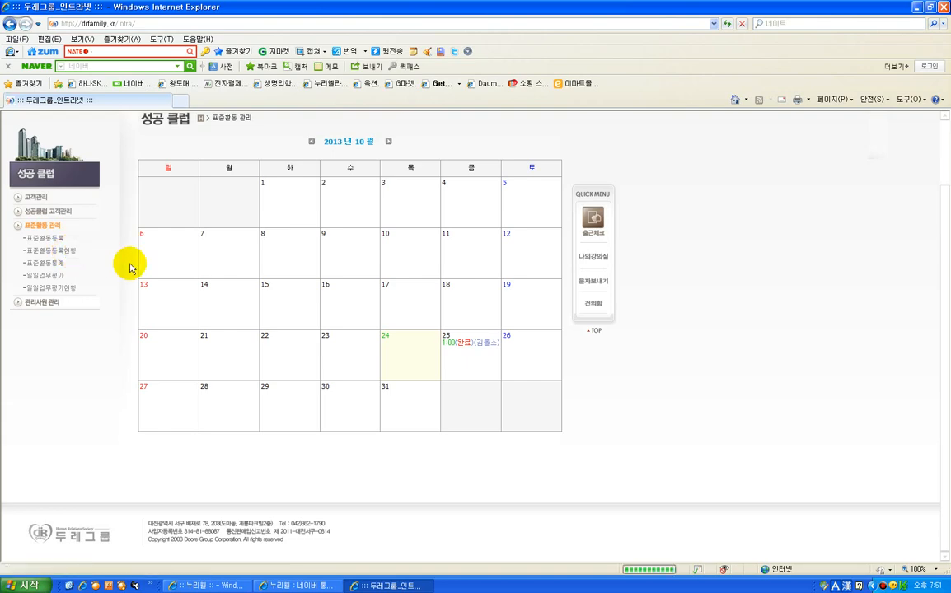
click(51, 264)
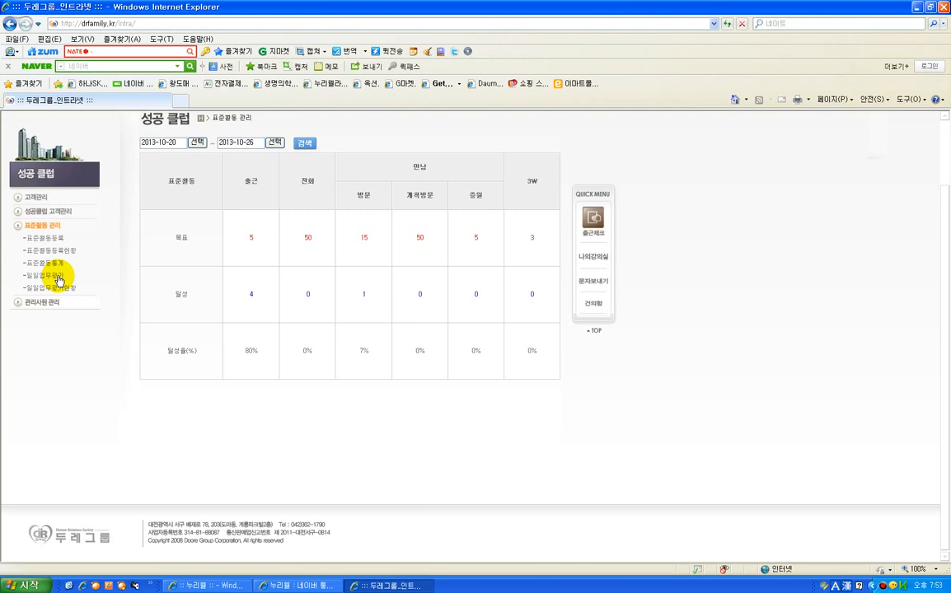
Submit the 일일업무평가 for 2013-10-24 with punctuality, 10 phone consultations, 3 prospect meetings, new 증원 meetings and 증권전달/소개건 ticked
click(56, 275)
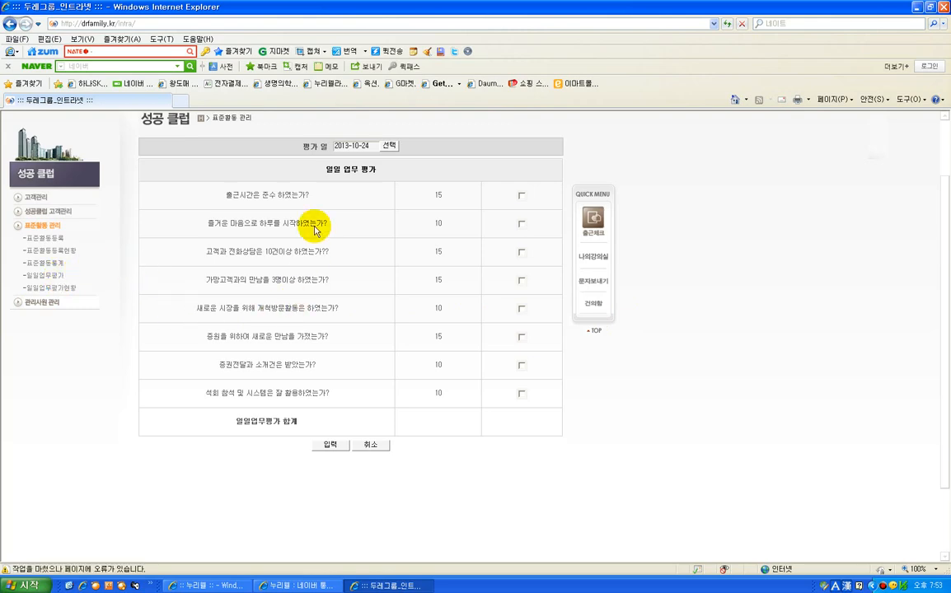
click(521, 198)
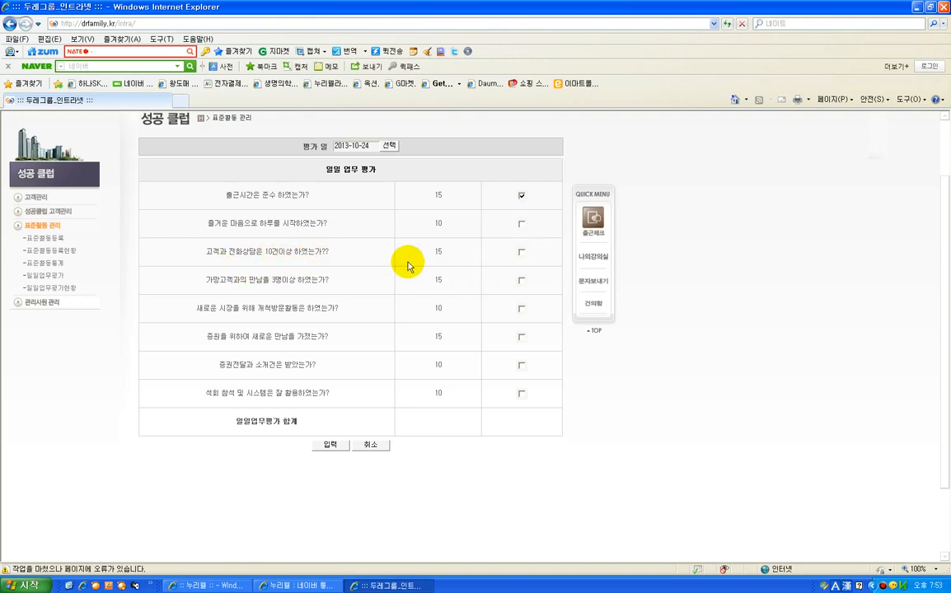
click(521, 251)
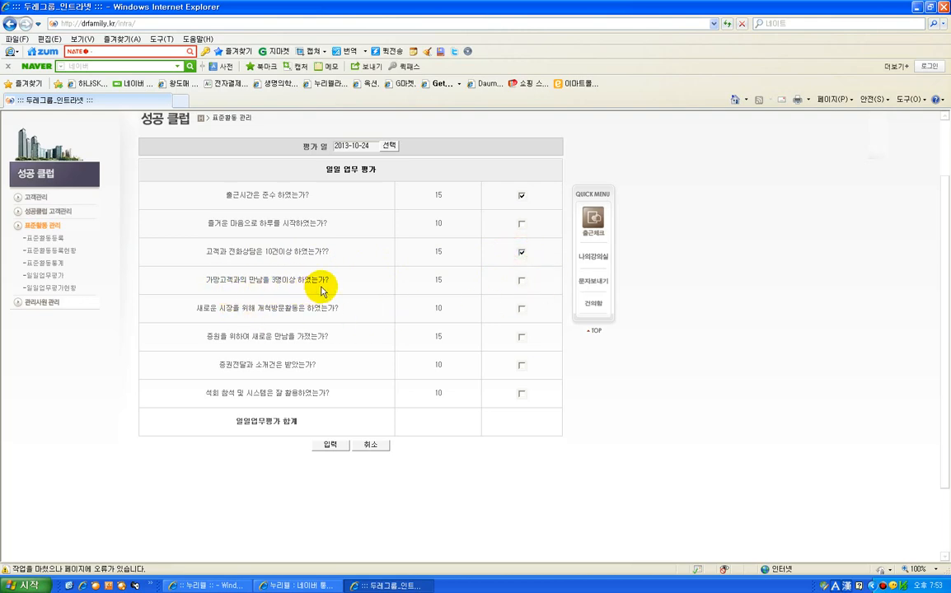
click(521, 280)
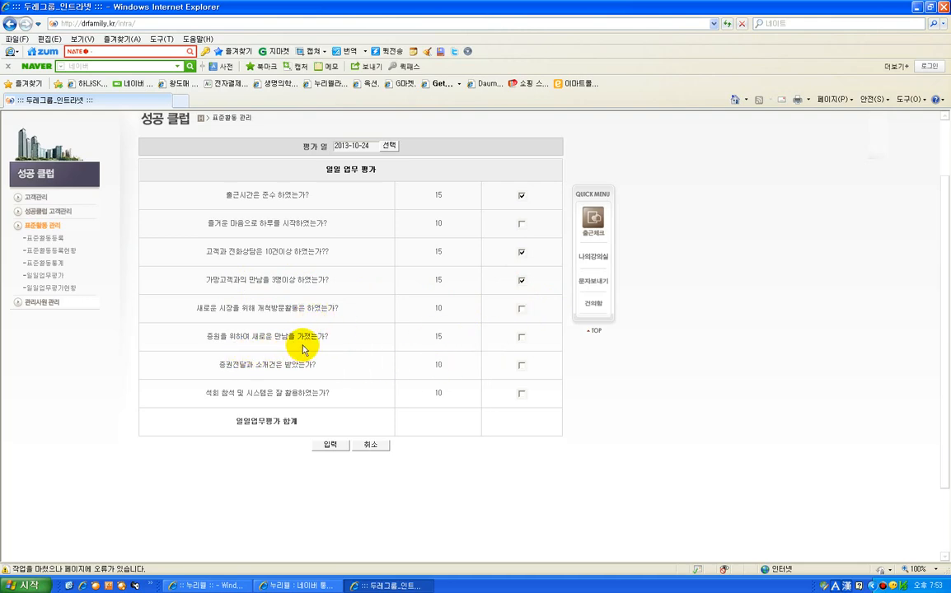
click(520, 338)
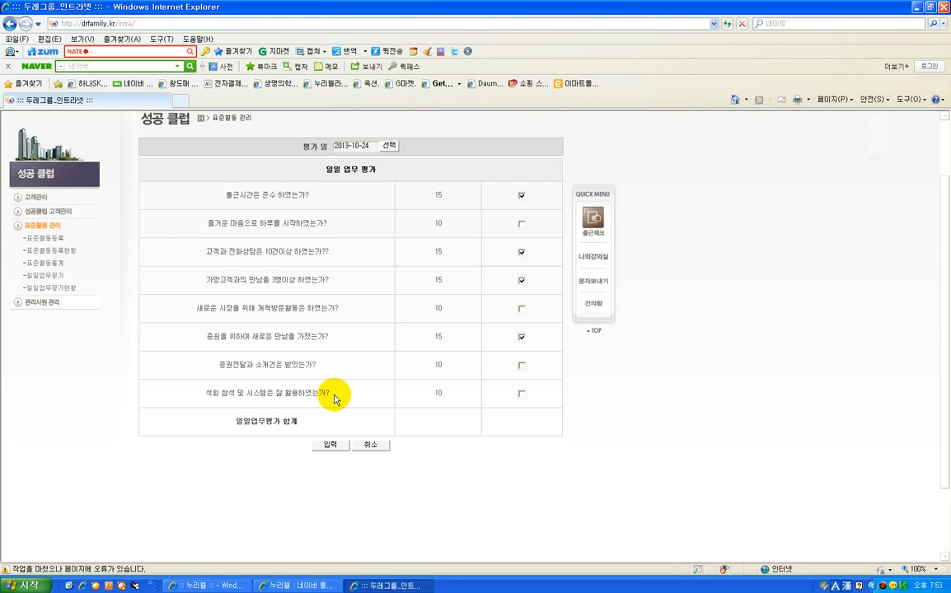
click(522, 367)
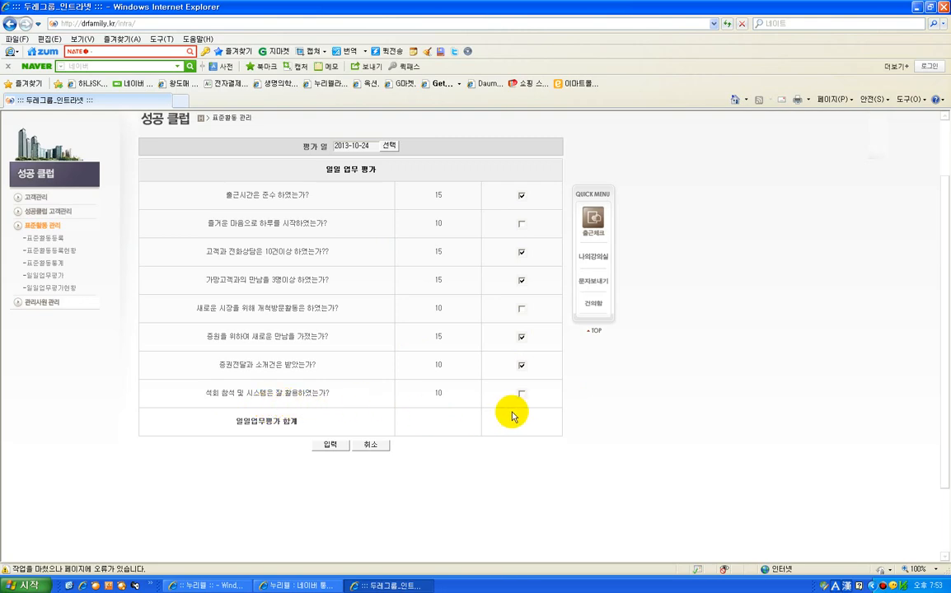
click(331, 445)
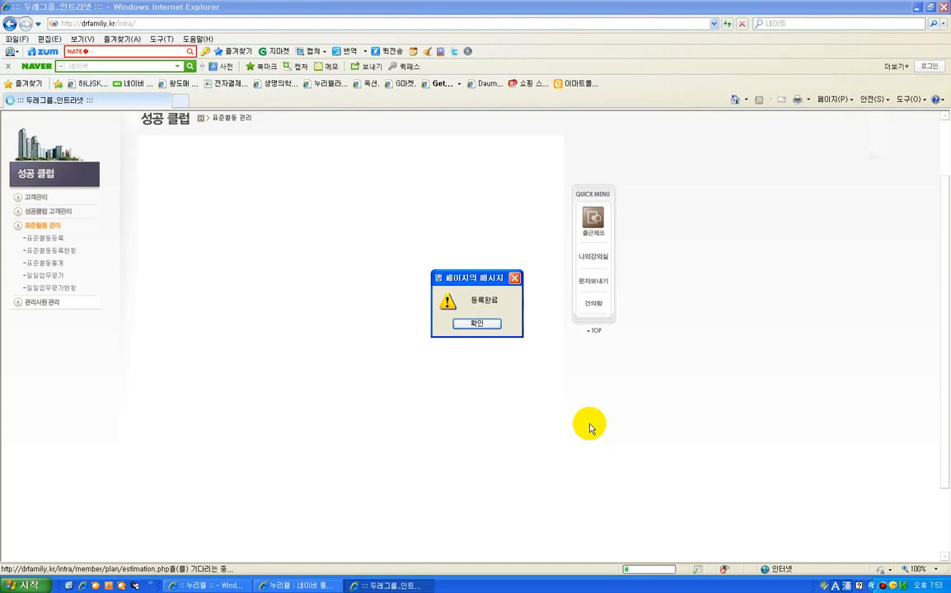
click(482, 323)
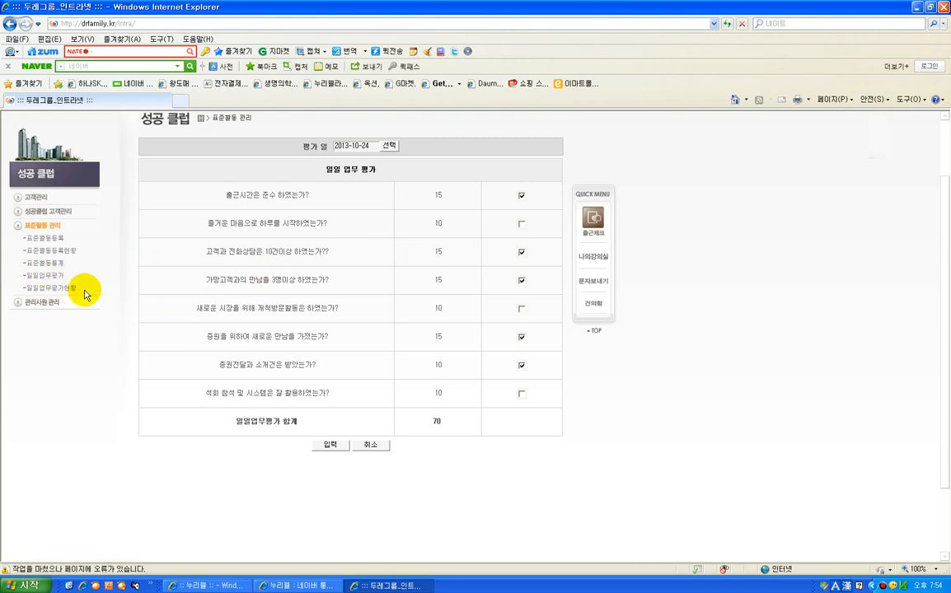
Look over the 일일업무평가현황 calendar and the 관리사원 관리 performance table, and minimize the intranet window
click(67, 289)
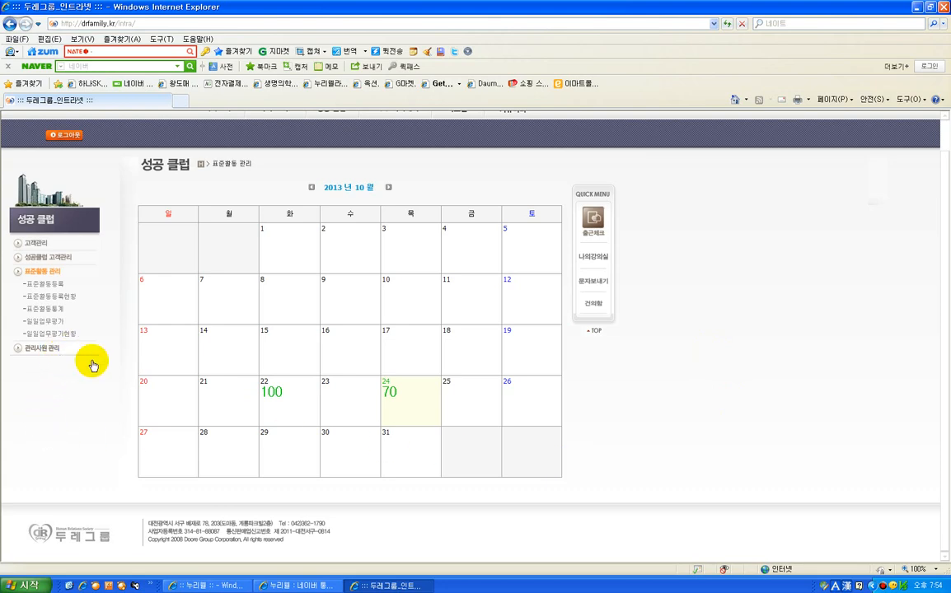
click(48, 350)
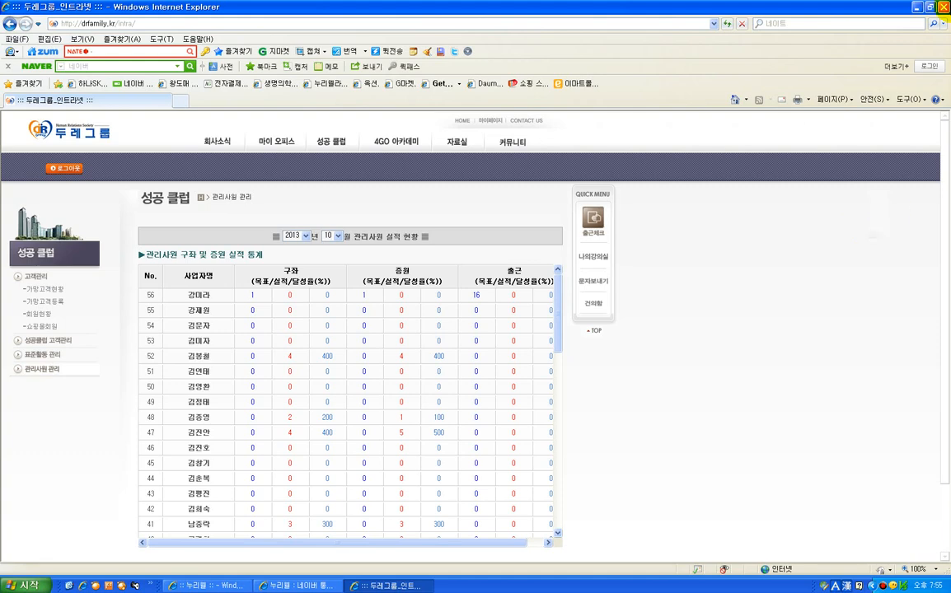
click(916, 8)
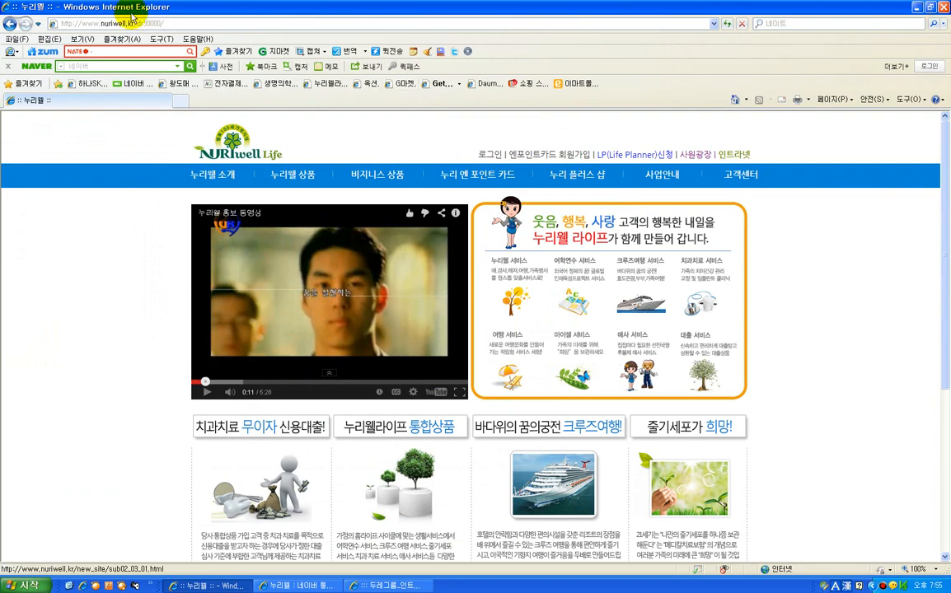